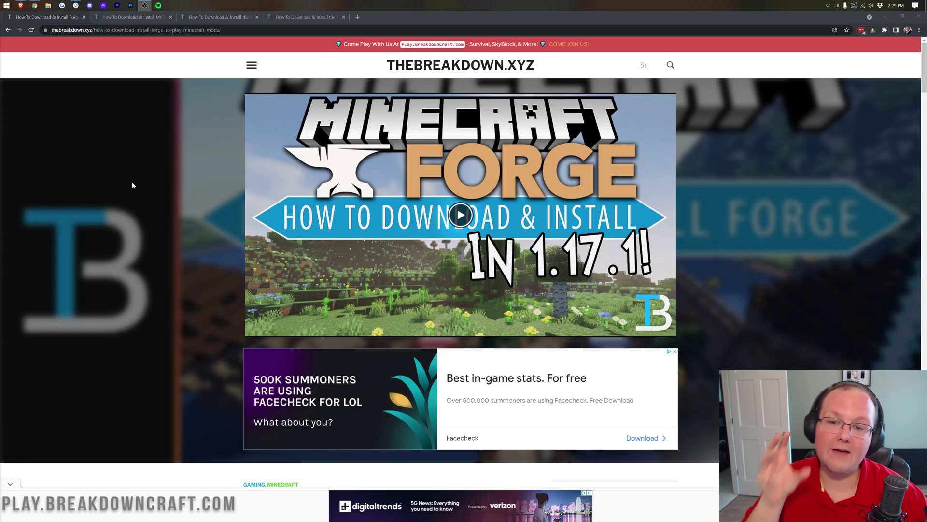
scroll(133, 185, down, 3)
scroll(213, 249, up, 3)
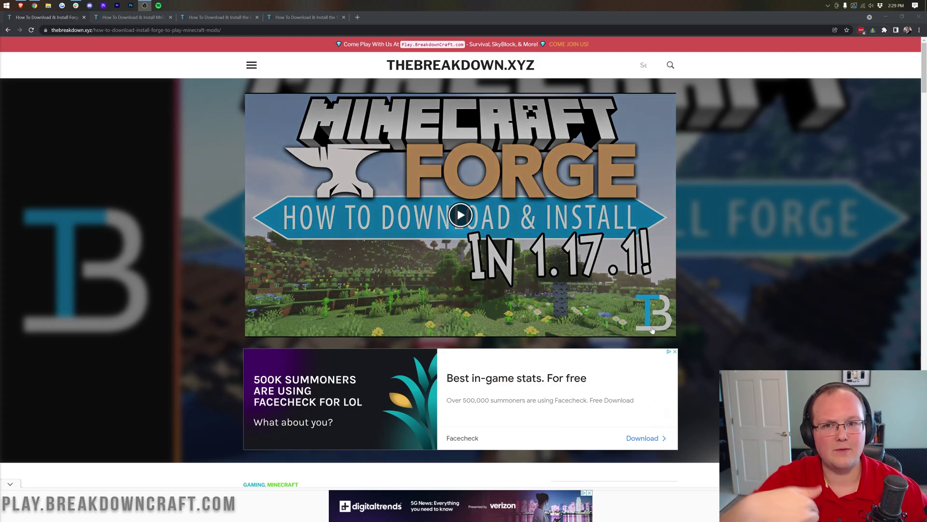
scroll(681, 320, down, 4)
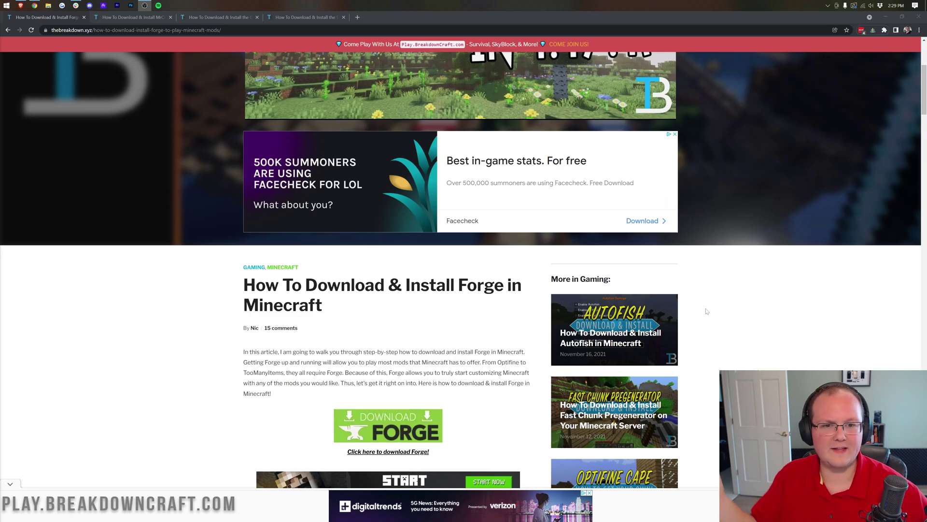
scroll(706, 311, up, 4)
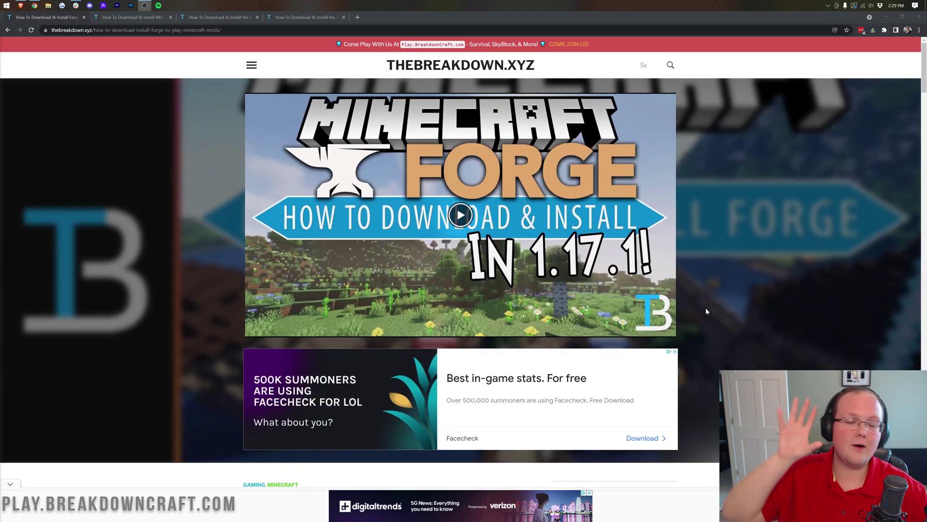
scroll(580, 290, down, 7)
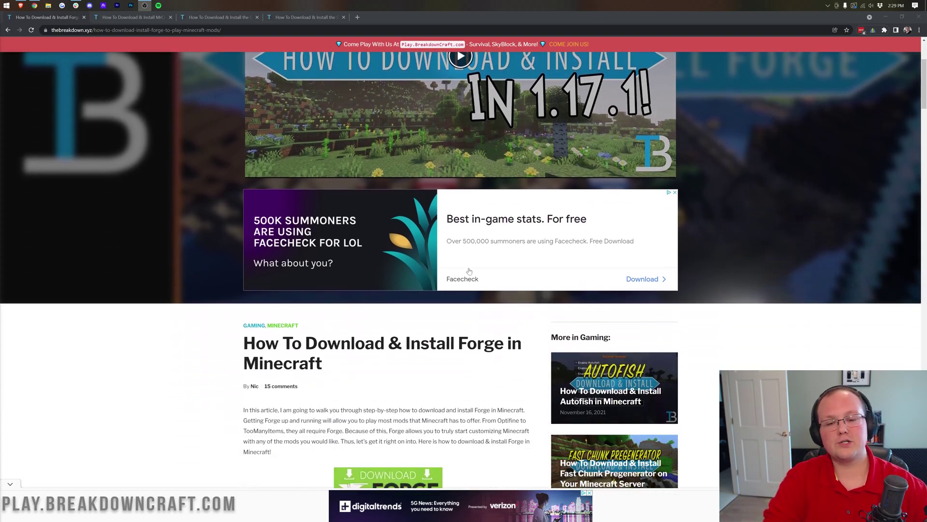
scroll(469, 272, down, 18)
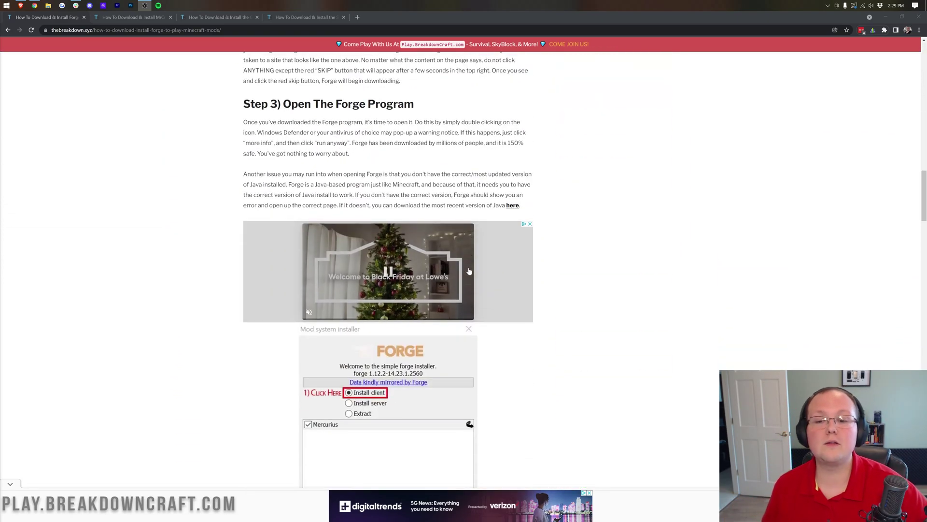
scroll(469, 271, up, 20)
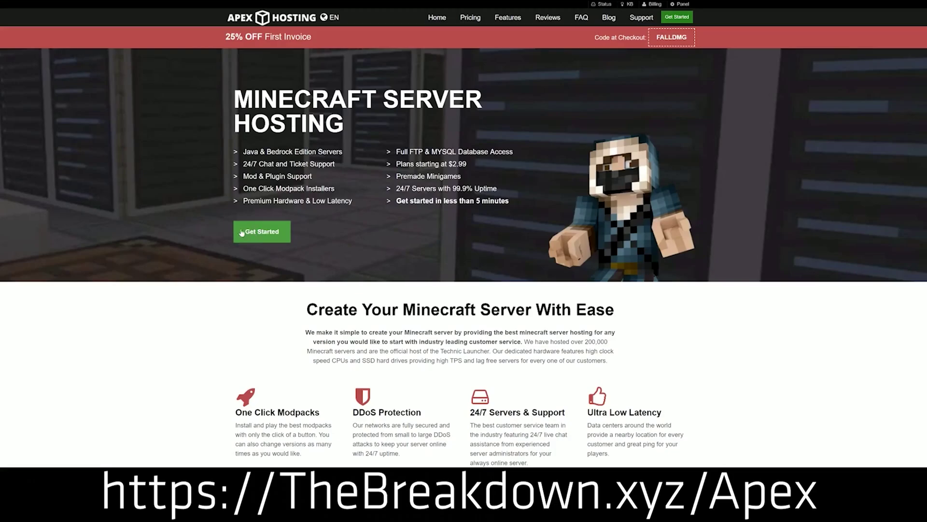
Look over the feature list on the Apex Hosting page, highlighting the server support, backups and instant setup entries.
scroll(363, 290, down, 3)
scroll(359, 253, down, 1)
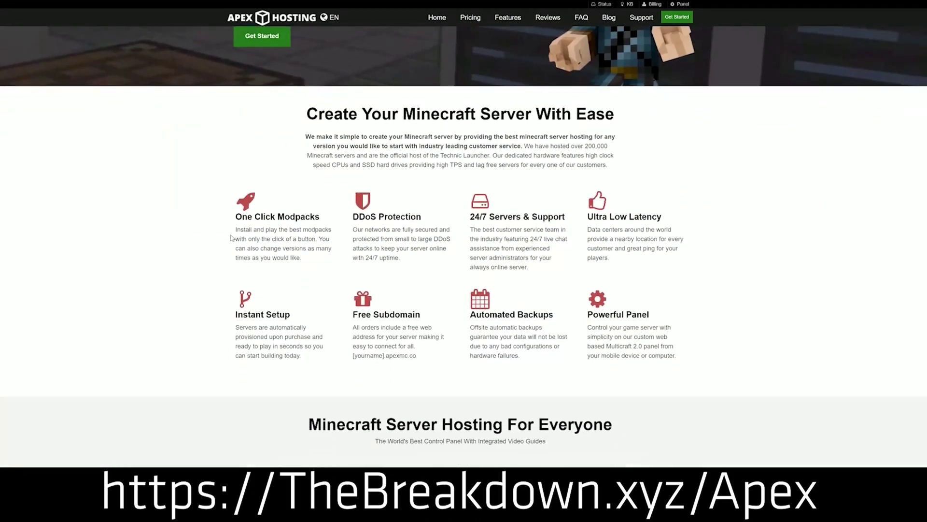
drag(235, 216, 565, 217)
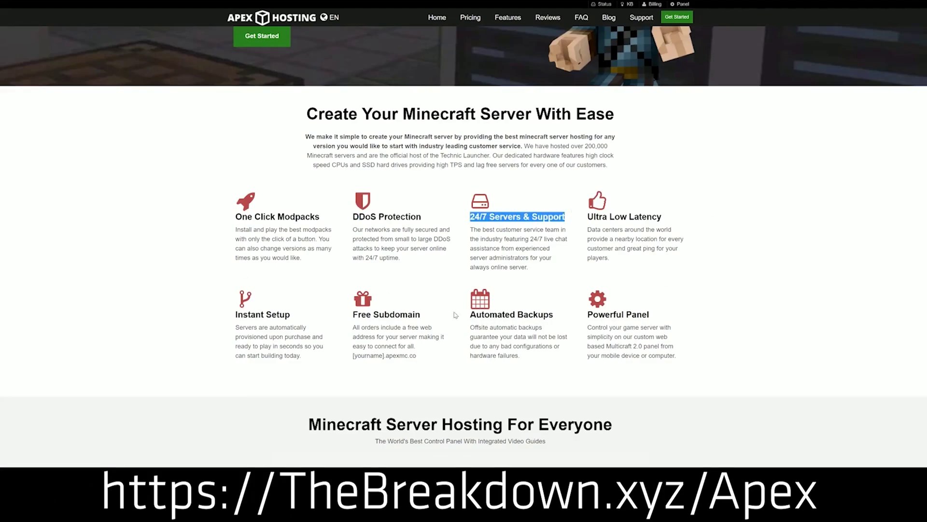
drag(469, 315, 521, 357)
click(429, 317)
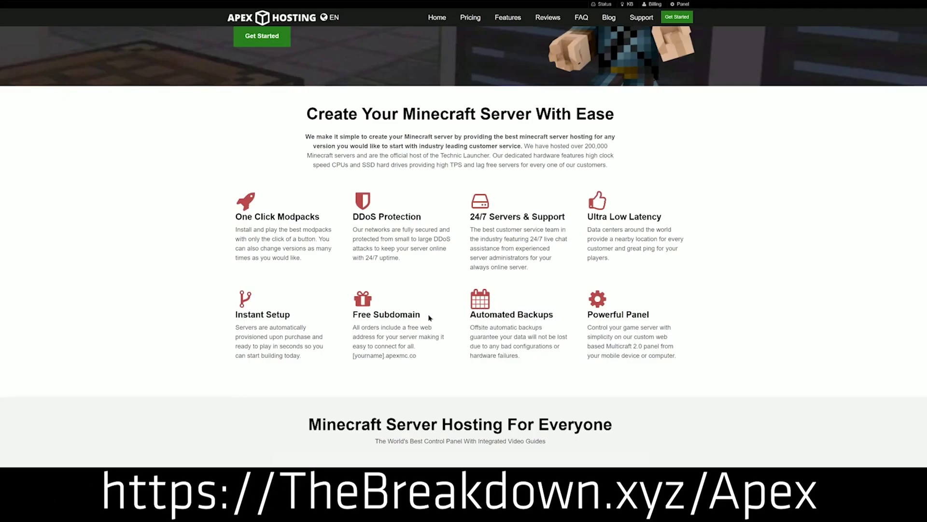
drag(301, 356, 235, 314)
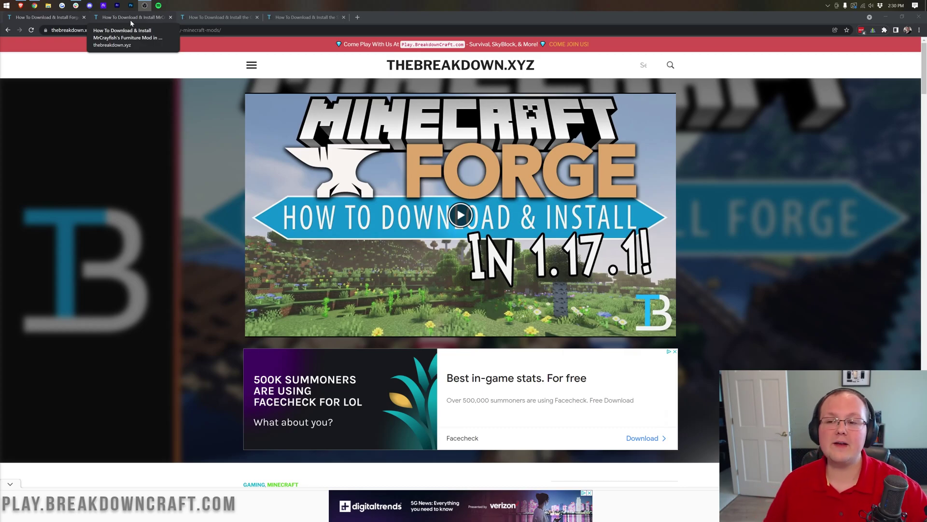
Look through the open articles for MrCrayfish's Furniture Mod, the Gravestone Mod and the Spark Mod.
click(130, 23)
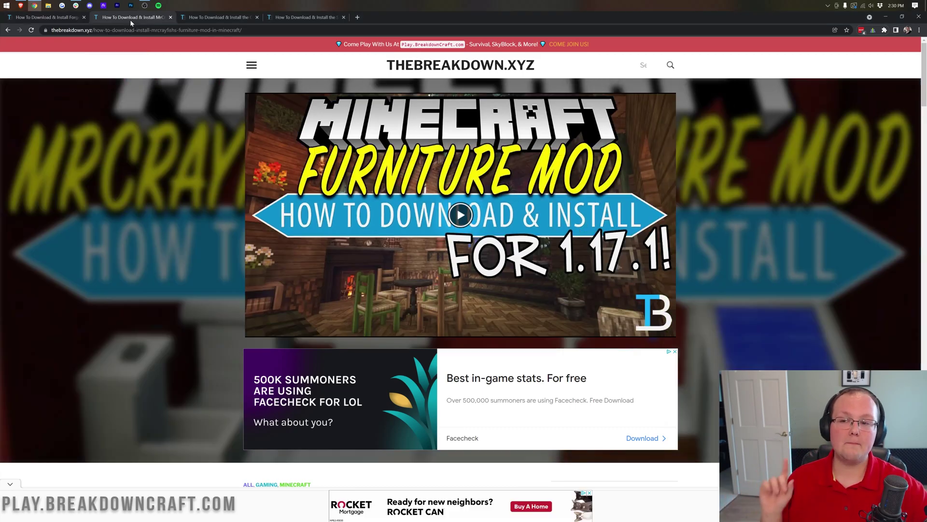
click(231, 20)
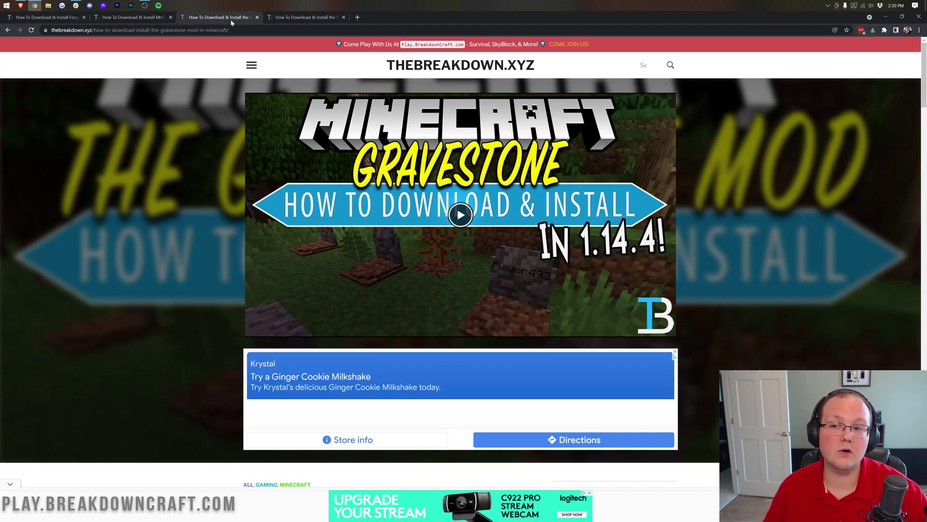
click(279, 20)
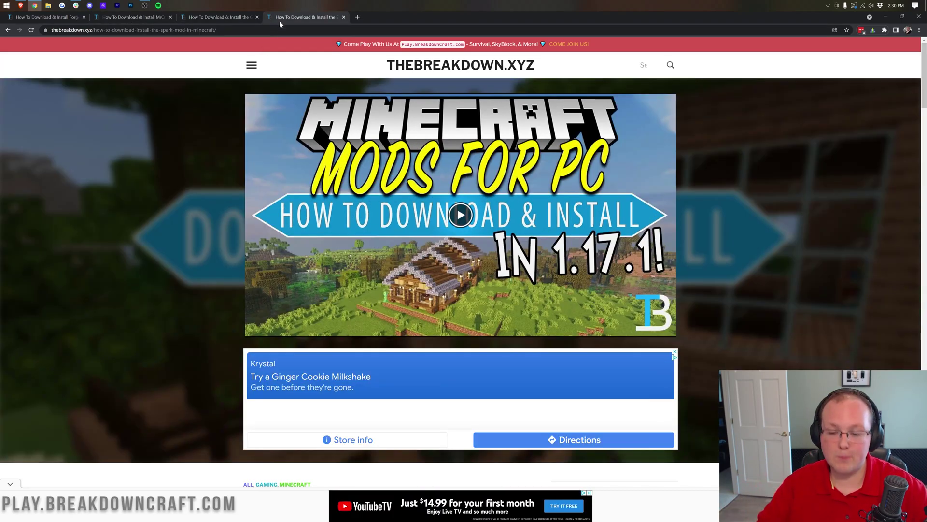
scroll(300, 207, down, 2)
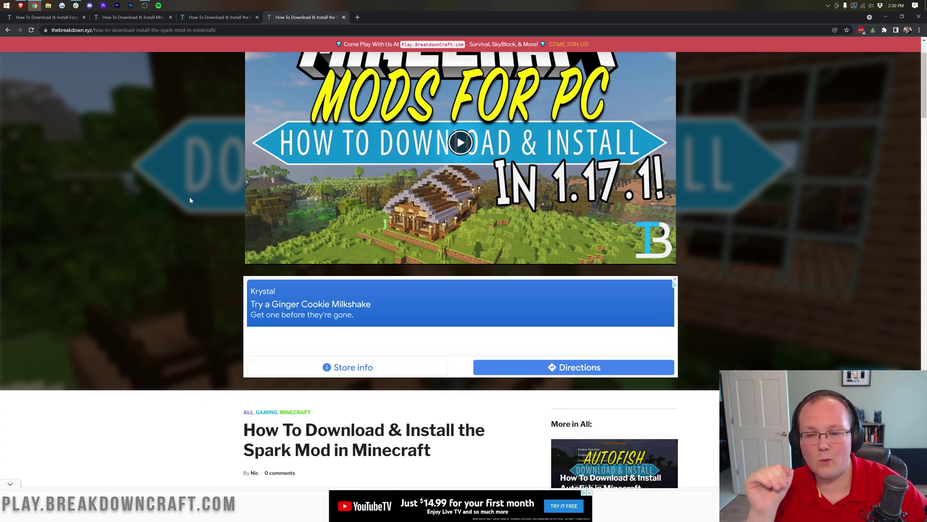
scroll(198, 216, up, 2)
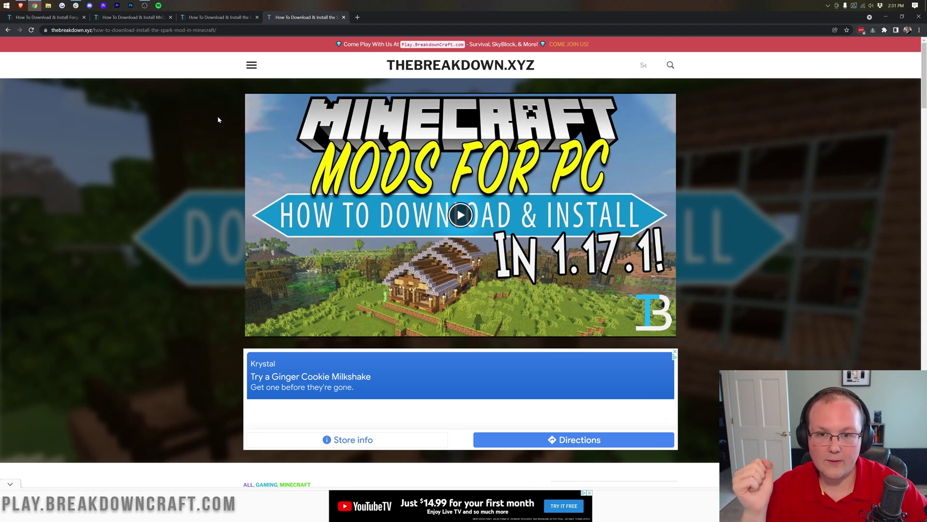
Open the CurseForge page of MrCrayfish's Furniture Mod from the download link in its article.
click(143, 18)
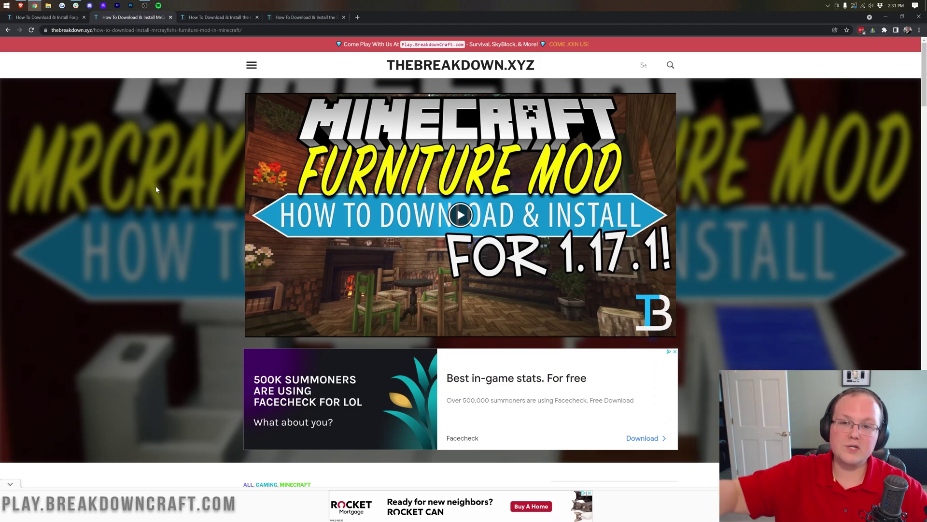
scroll(156, 184, down, 10)
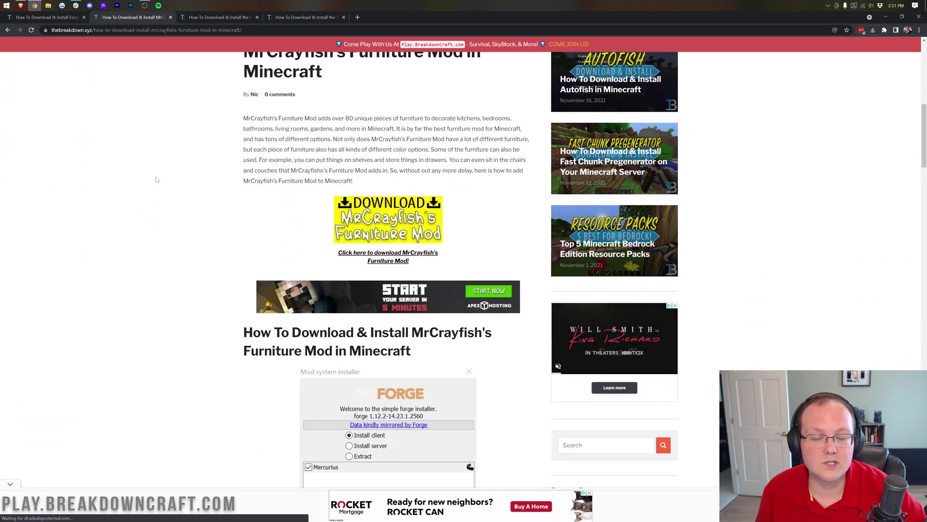
scroll(155, 179, down, 5)
scroll(156, 180, up, 5)
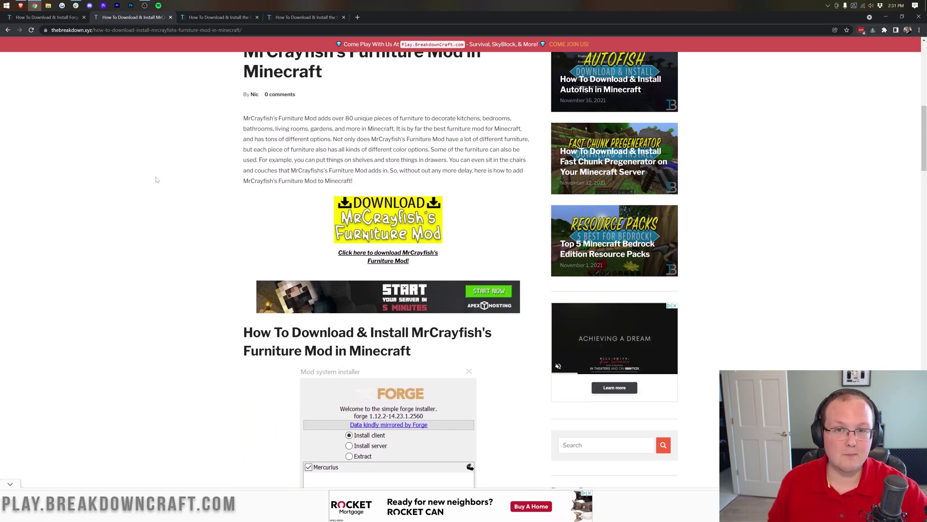
click(362, 212)
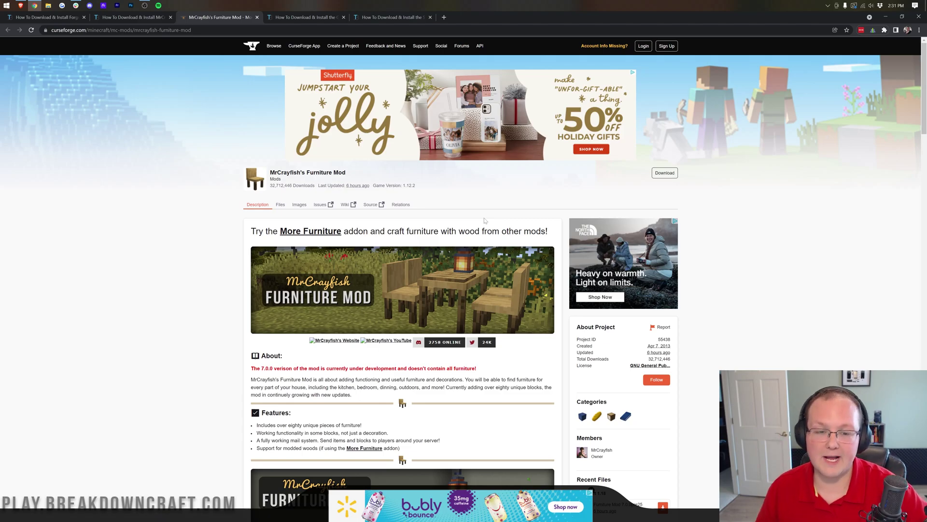
Download the Minecraft 1.18 file of MrCrayfish's Furniture Mod and keep cfm-7.0.0pre25-1.18.jar despite the browser warning.
scroll(661, 162, down, 6)
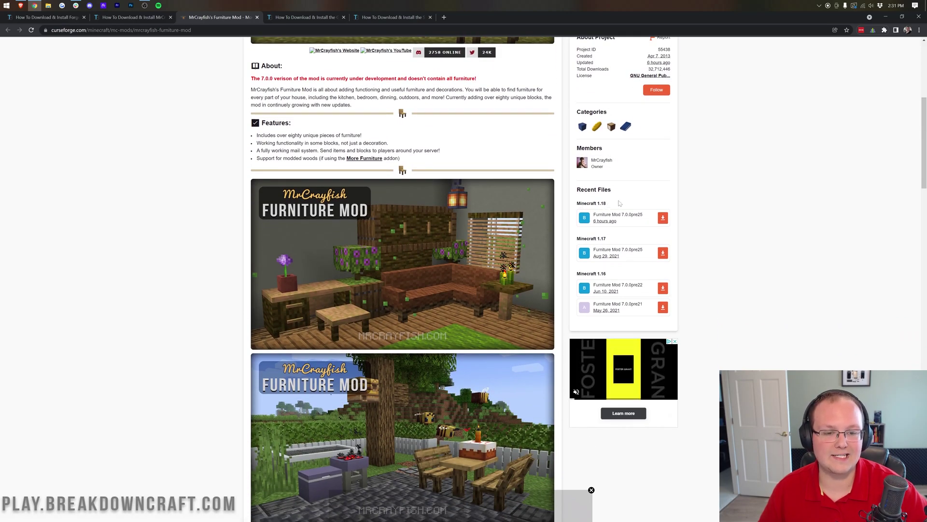
click(663, 218)
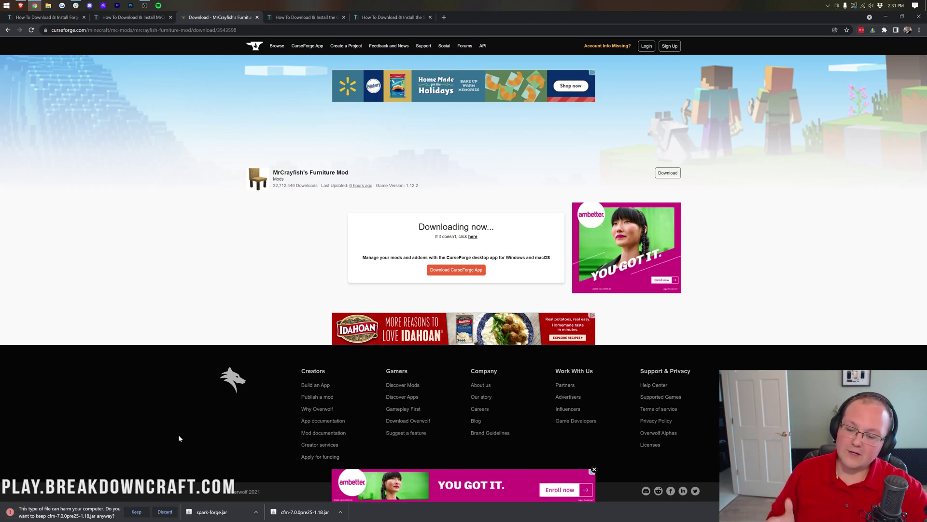
click(136, 512)
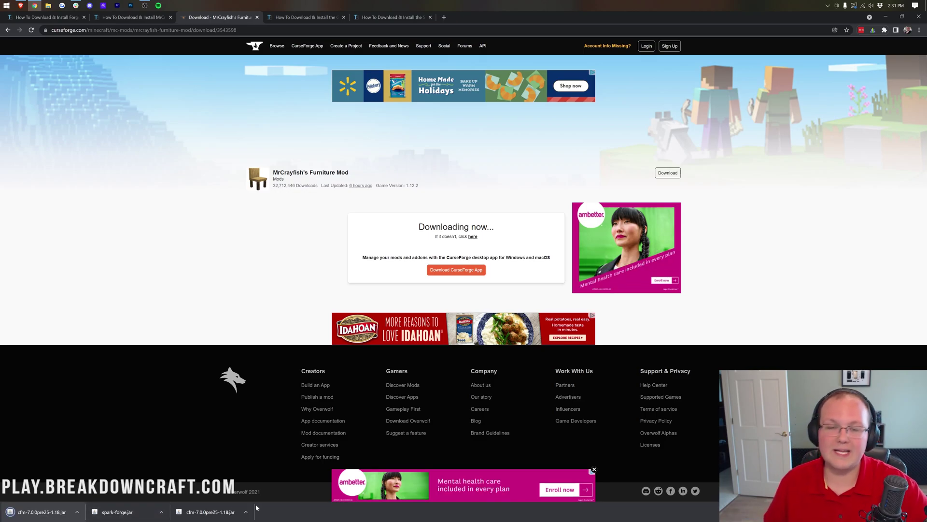
Open the GraveStone Mod's CurseForge page from the download link in the Gravestone article.
click(327, 13)
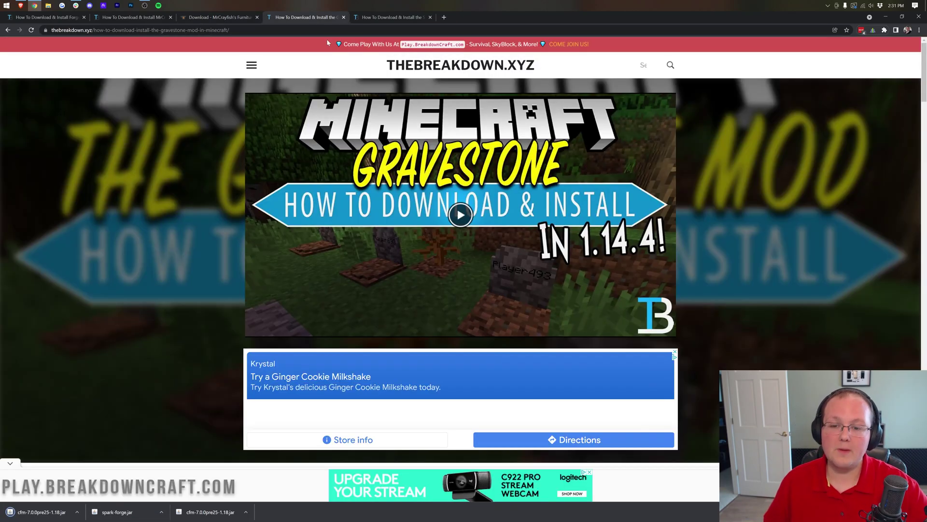
scroll(370, 147, down, 6)
scroll(370, 148, down, 4)
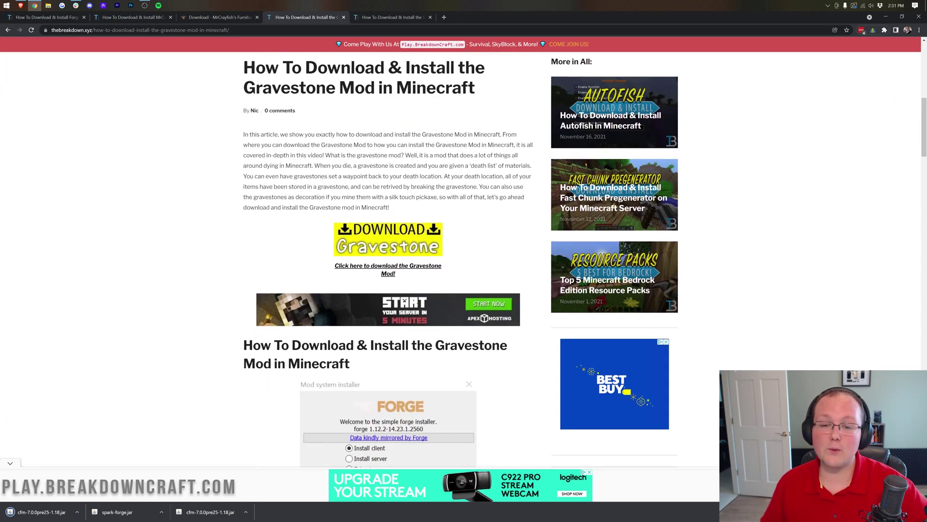
click(364, 252)
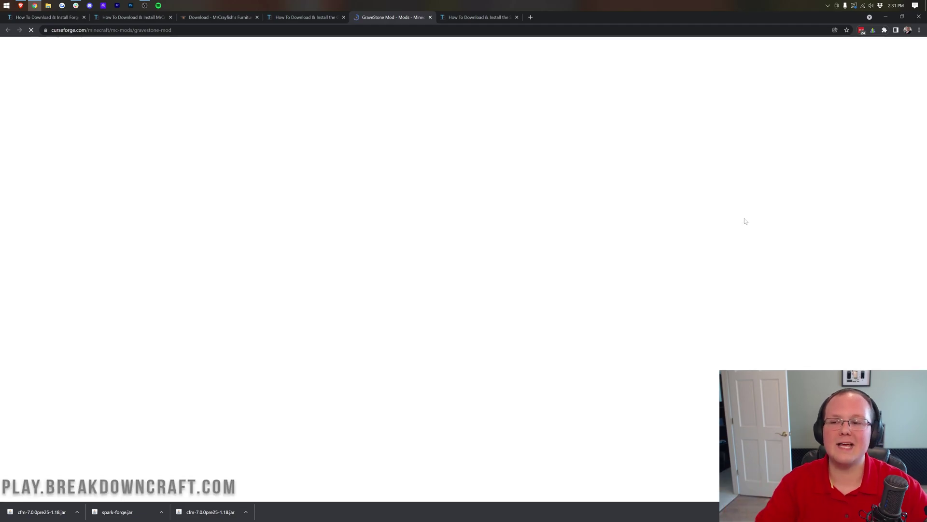
Start the download of the GraveStone Mod's recent file for Minecraft 1.18.
scroll(714, 220, down, 4)
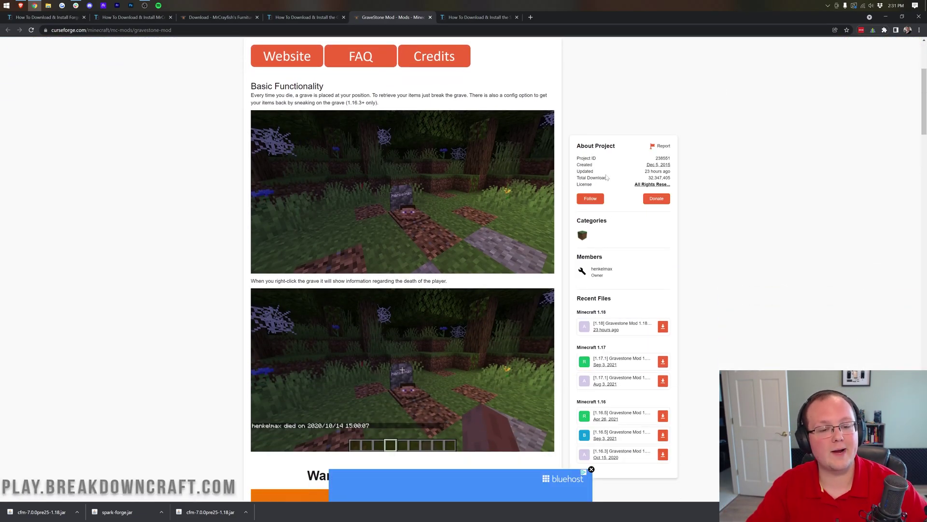
scroll(579, 178, down, 4)
scroll(618, 174, up, 2)
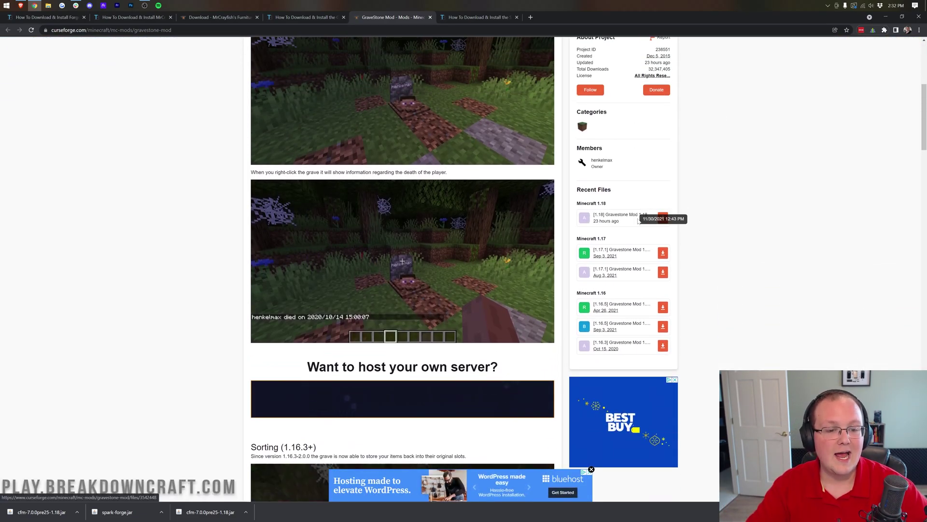
click(662, 217)
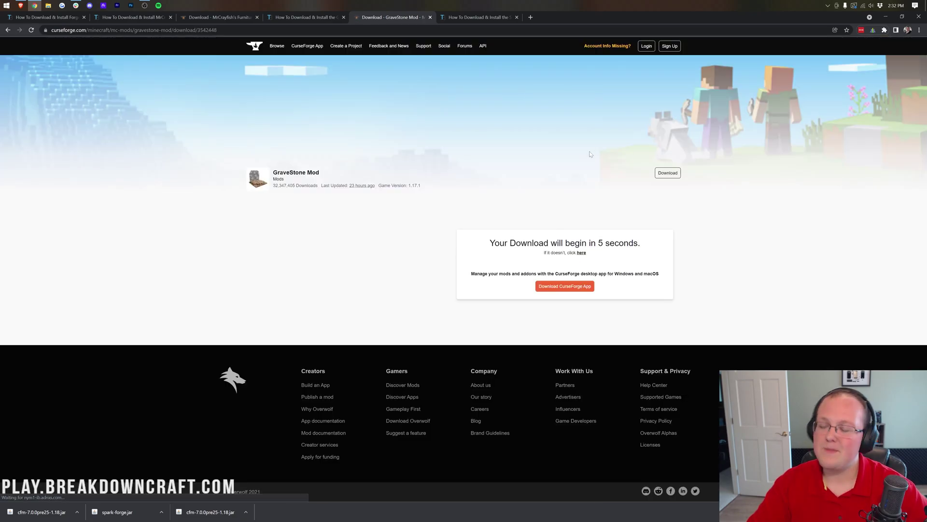
Download spark's Forge 1.18 file through the Spark article's CurseForge link, and keep both the flagged gravestone and spark jars.
click(494, 19)
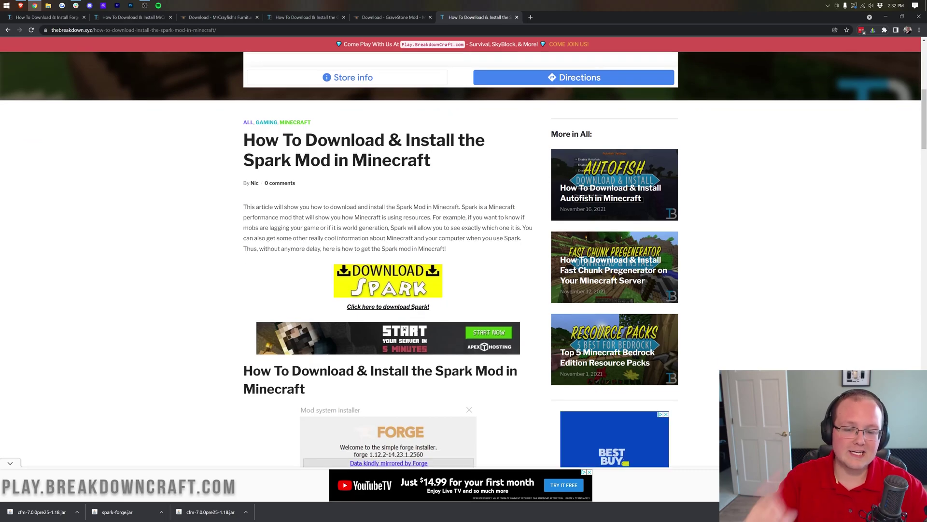
click(384, 273)
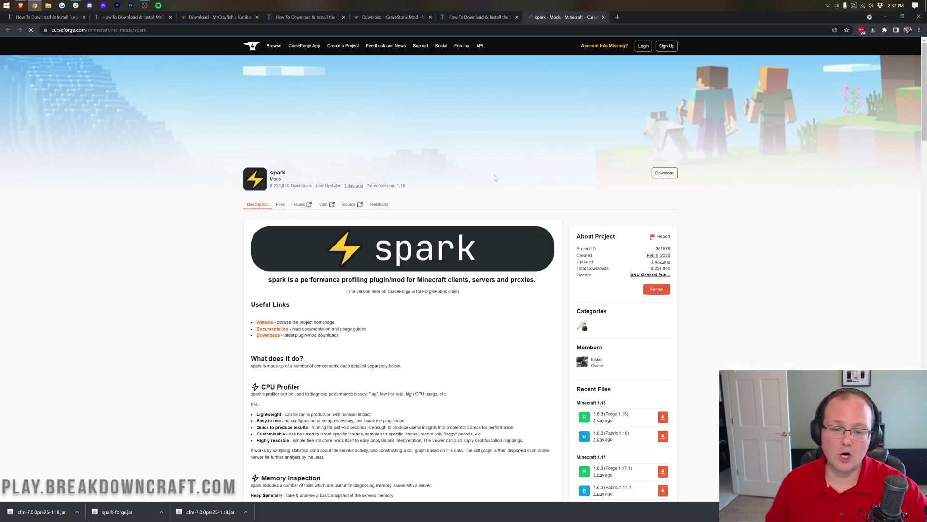
scroll(601, 201, down, 4)
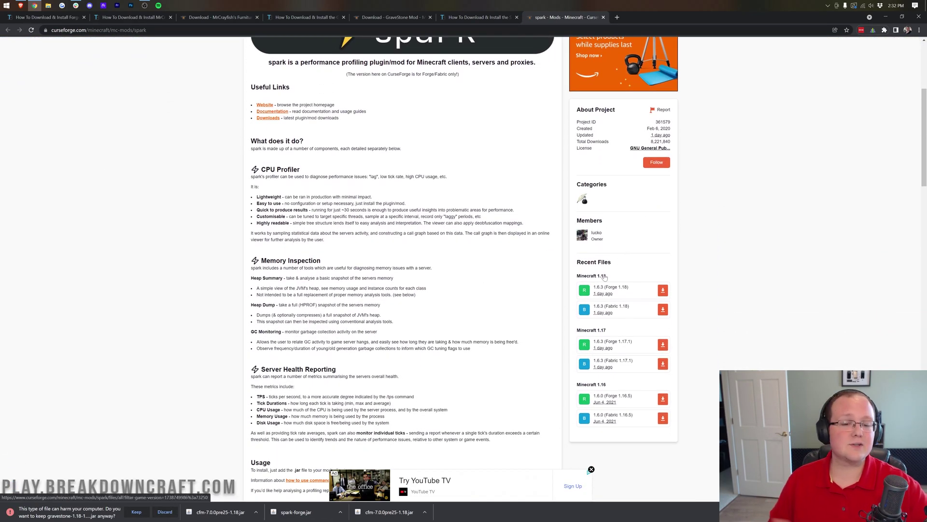
scroll(624, 227, down, 1)
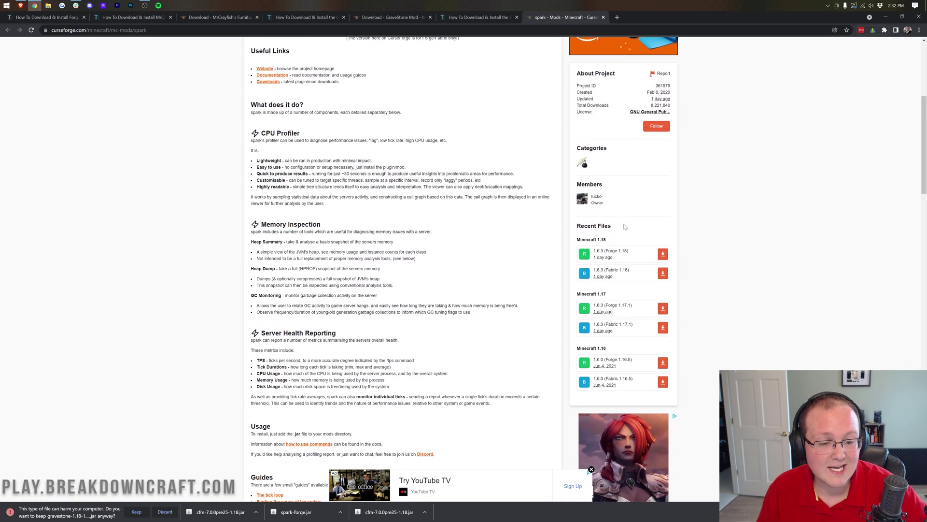
click(663, 255)
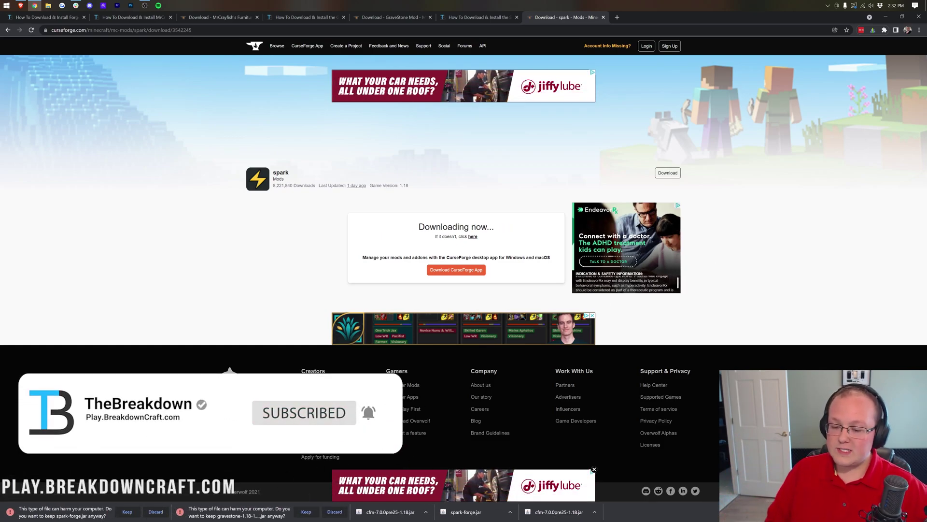
click(288, 511)
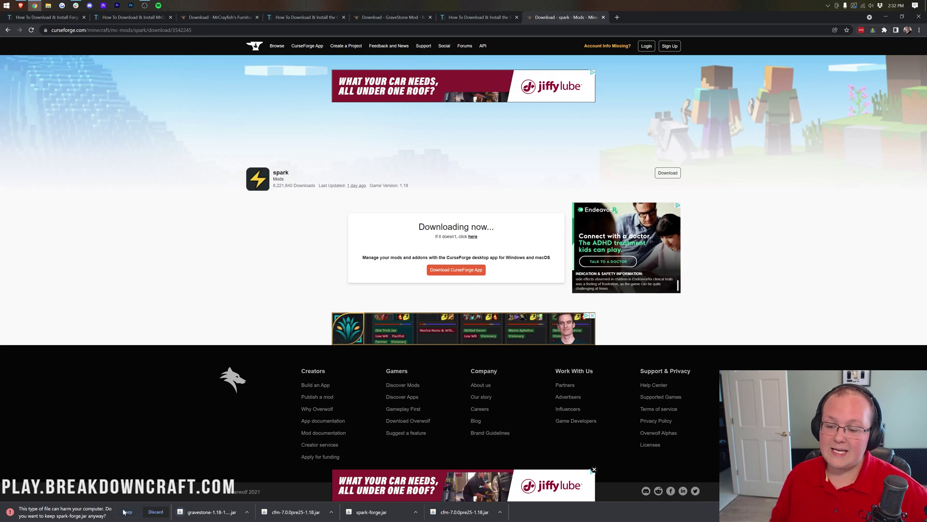
click(123, 511)
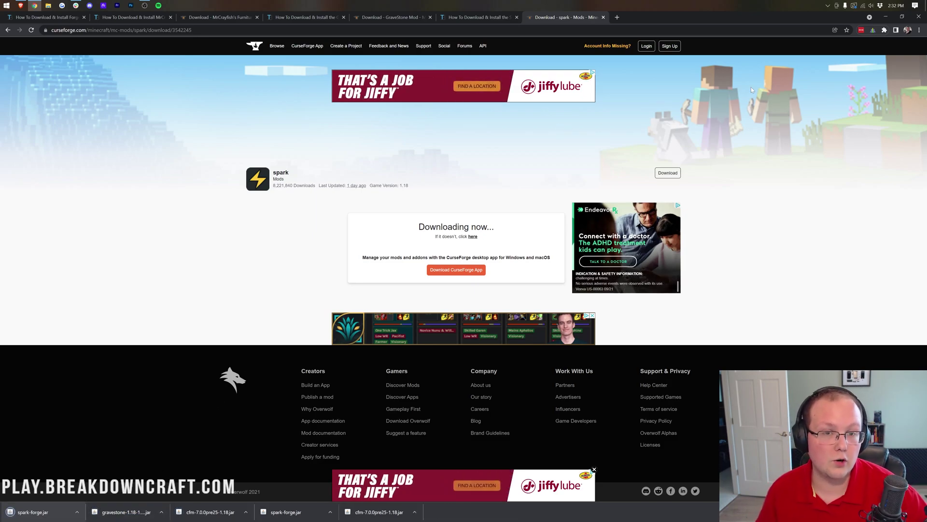
Minimize the browser and open the Windows Downloads folder through a system search for "downloads".
click(886, 17)
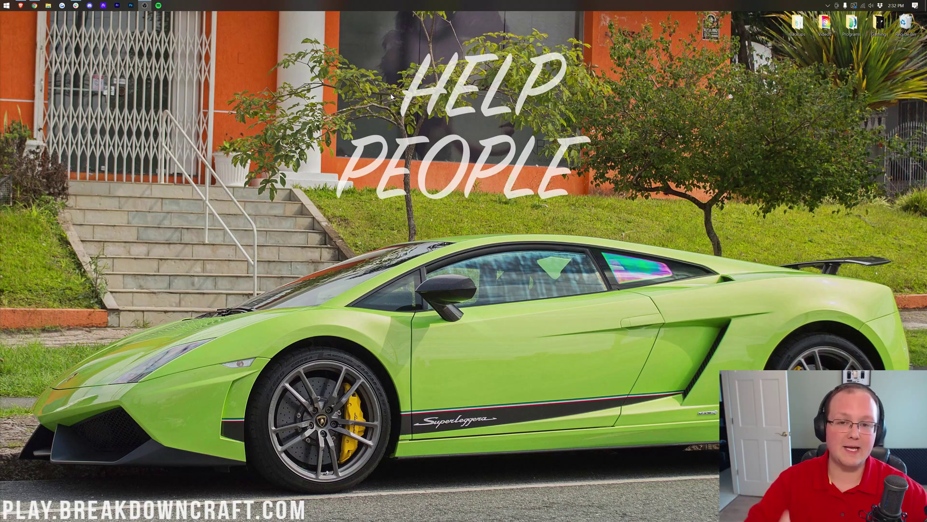
click(6, 5)
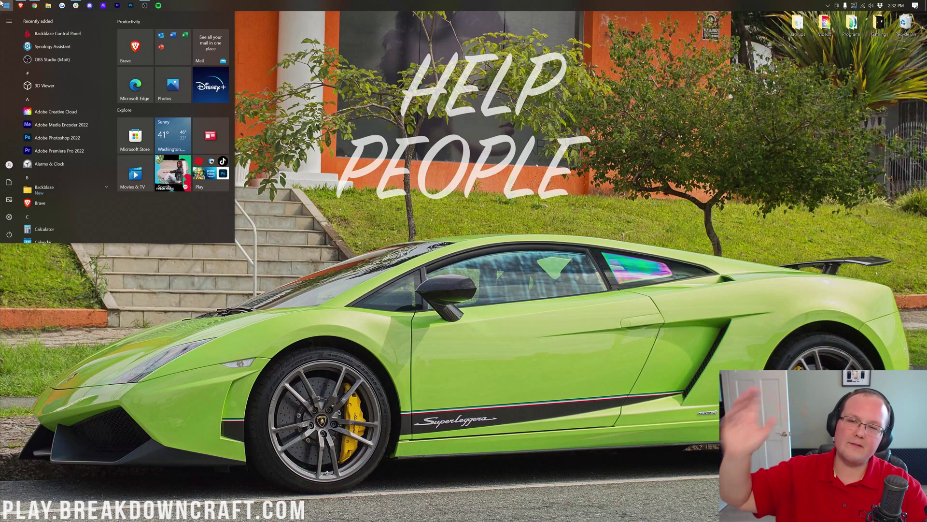
text(downloads)
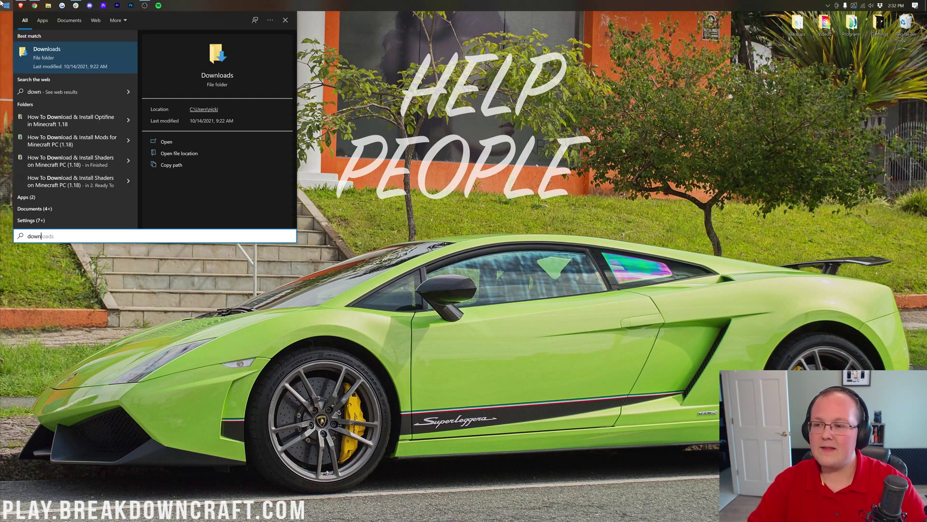
click(62, 53)
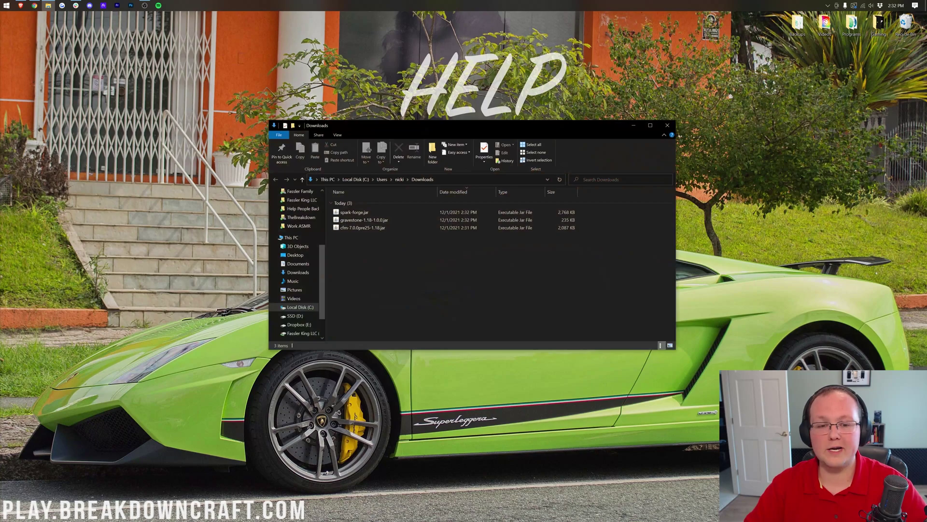
Move the spark, gravestone and cfm jar files from Downloads onto the desktop and close the folder.
mouse_move(404, 241)
mouse_down()
mouse_move(369, 201)
mouse_move(370, 222)
mouse_move(334, 217)
mouse_move(407, 227)
mouse_up()
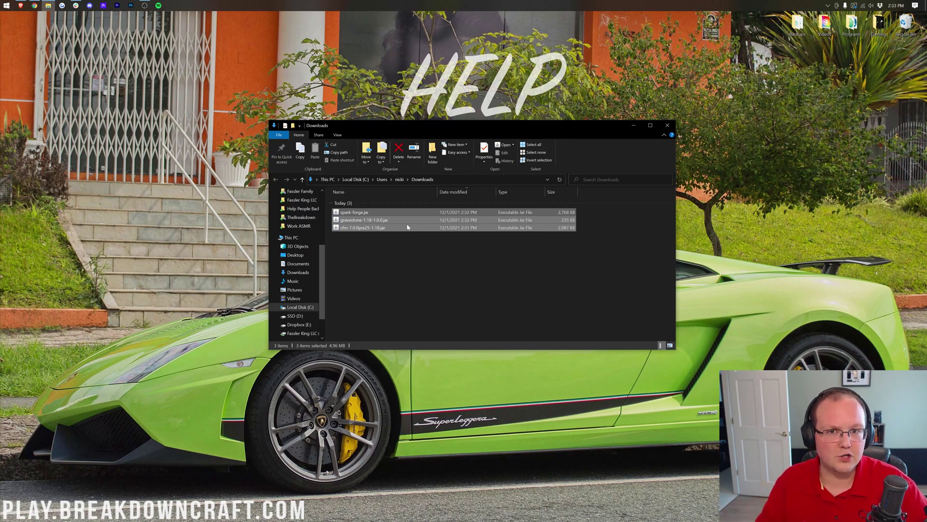
drag(407, 227, 385, 107)
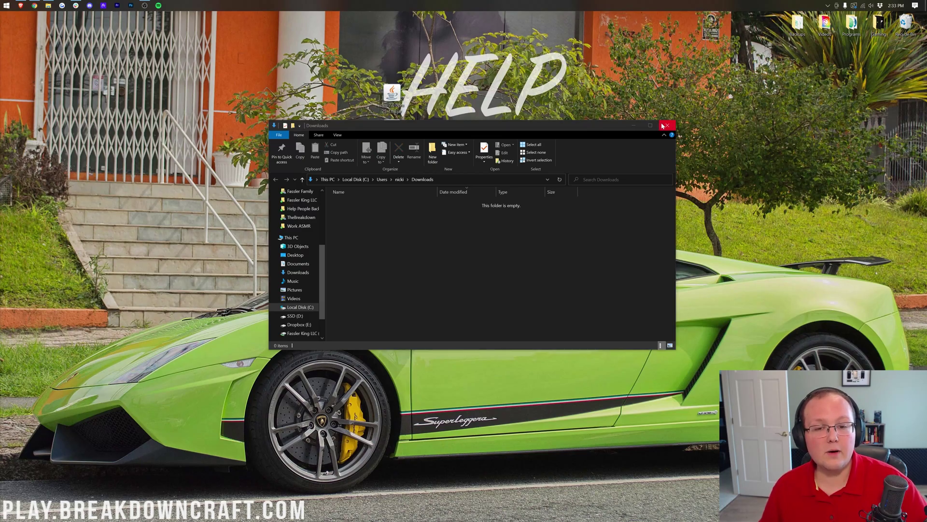
click(667, 126)
click(443, 174)
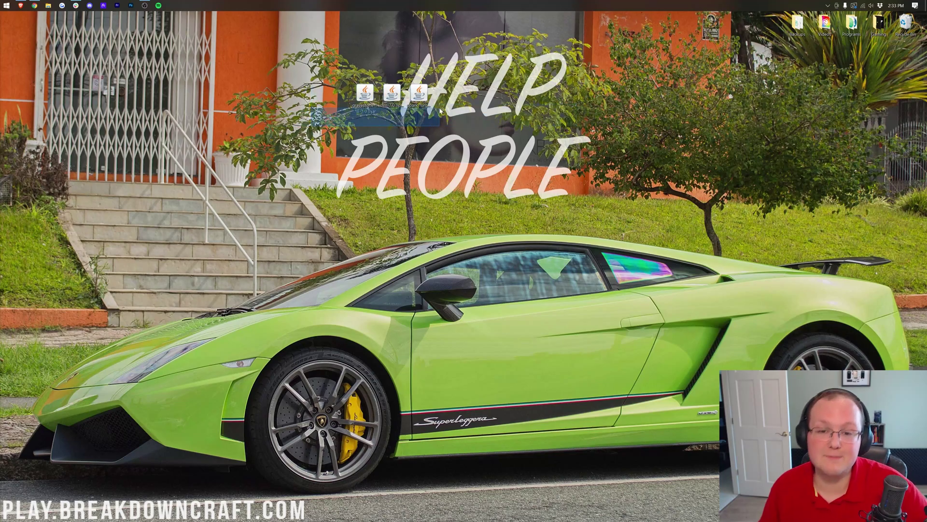
Switch the desktop to the next background image.
drag(312, 127, 450, 151)
right_click(366, 166)
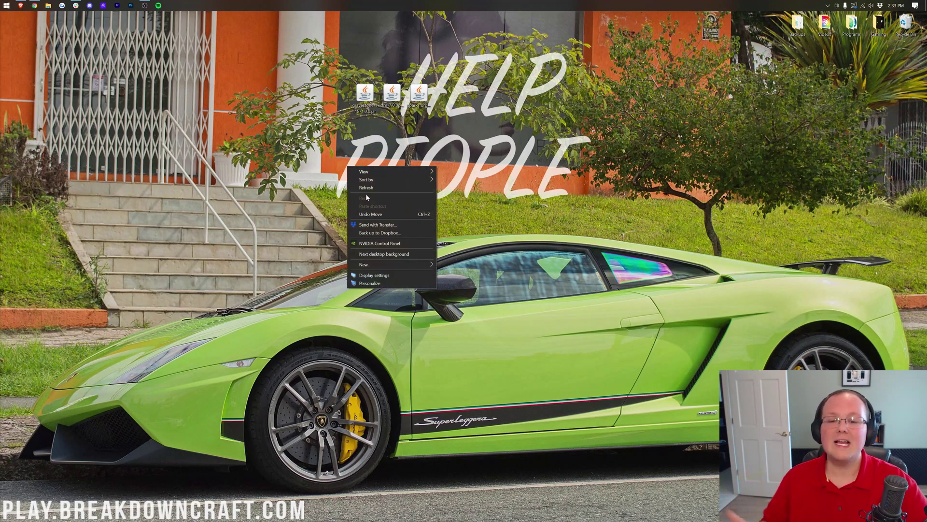
click(378, 255)
right_click(421, 243)
click(363, 222)
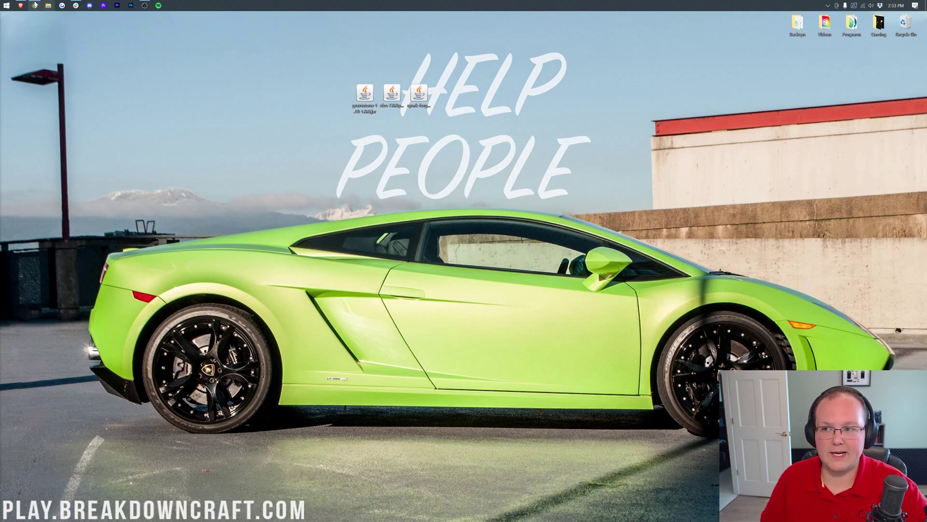
Find the Minecraft Launcher with a system search for "mine" and open it.
click(4, 4)
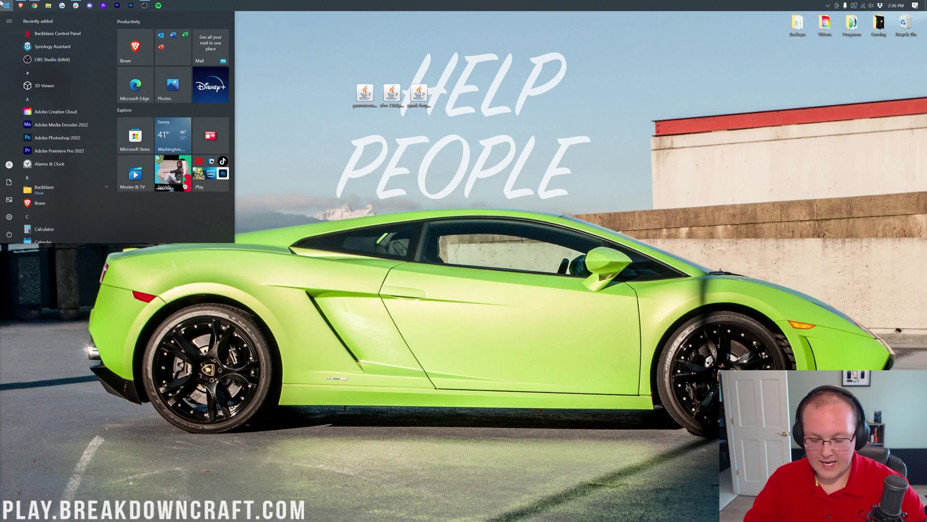
text(mine)
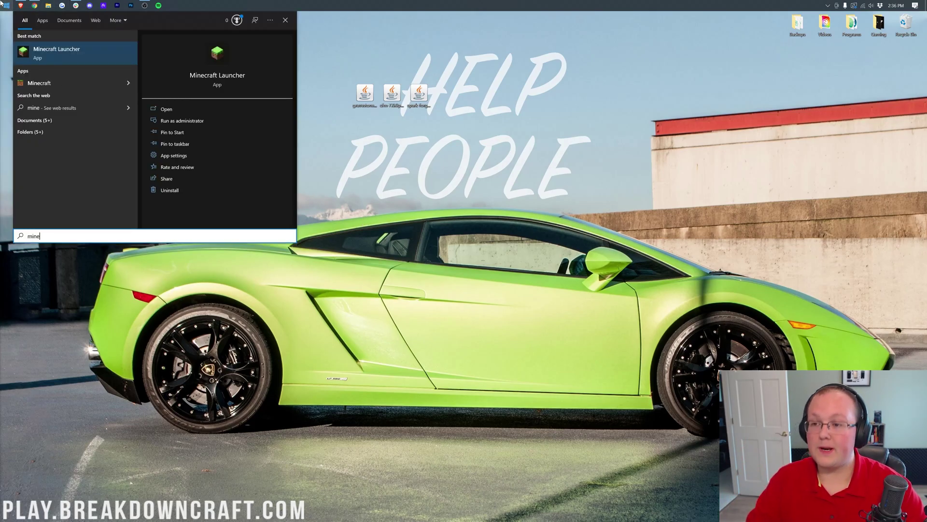
key(Return)
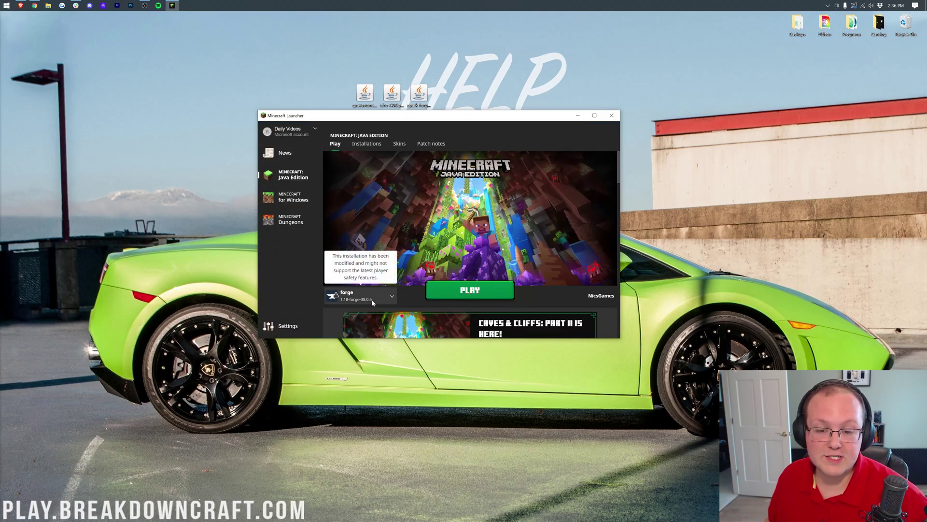
Set the forge installation's resolution to 1920x1080 and save the installation.
click(366, 144)
click(607, 214)
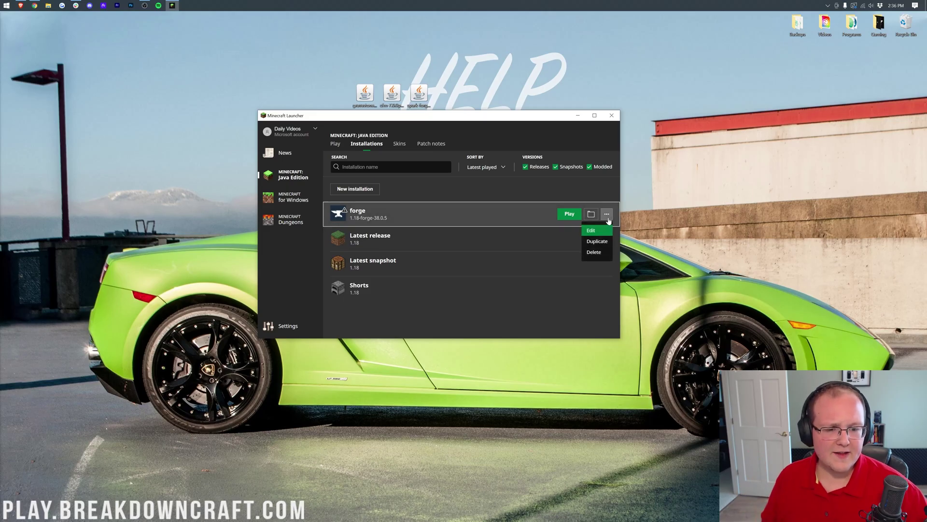
click(607, 232)
click(377, 288)
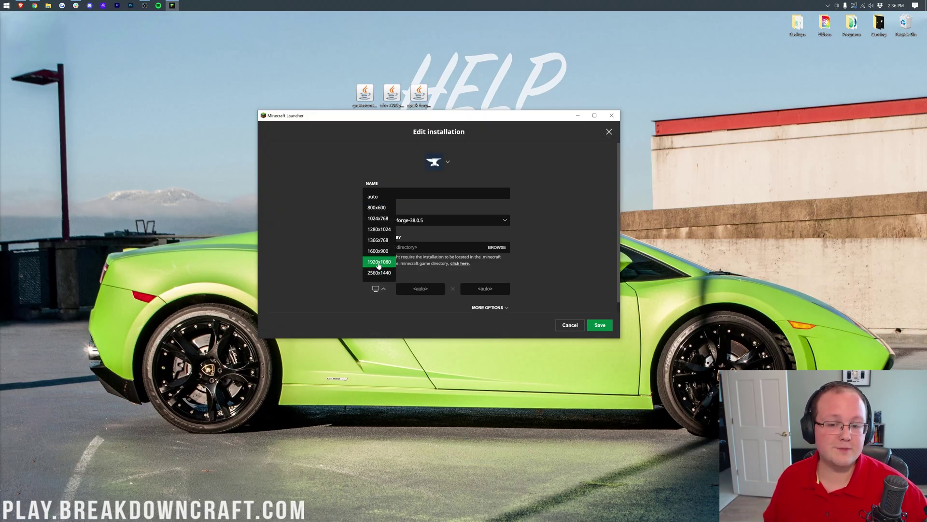
click(379, 261)
click(593, 325)
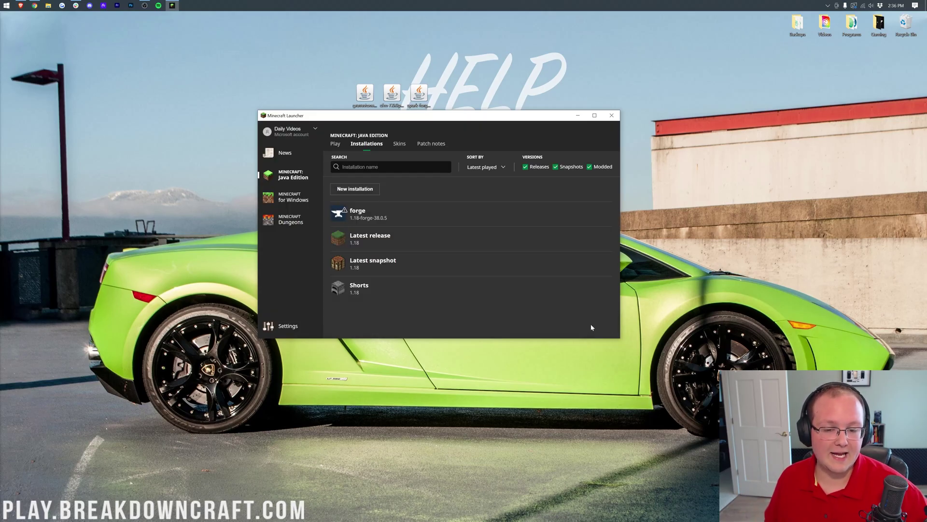
Launch the game with the forge 1.18-forge-38.0.5 installation, accepting the modified-installation risks and disabling further warnings.
click(335, 144)
click(360, 296)
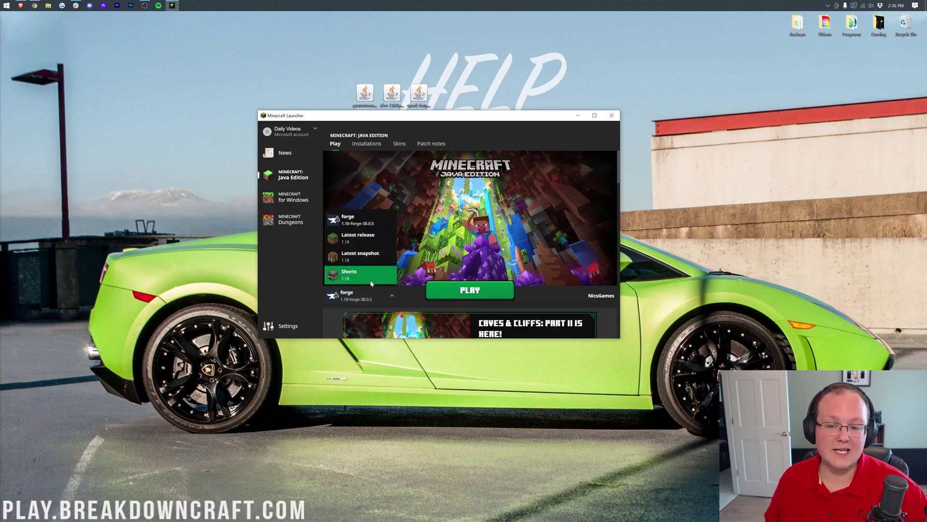
click(360, 220)
click(470, 289)
click(351, 241)
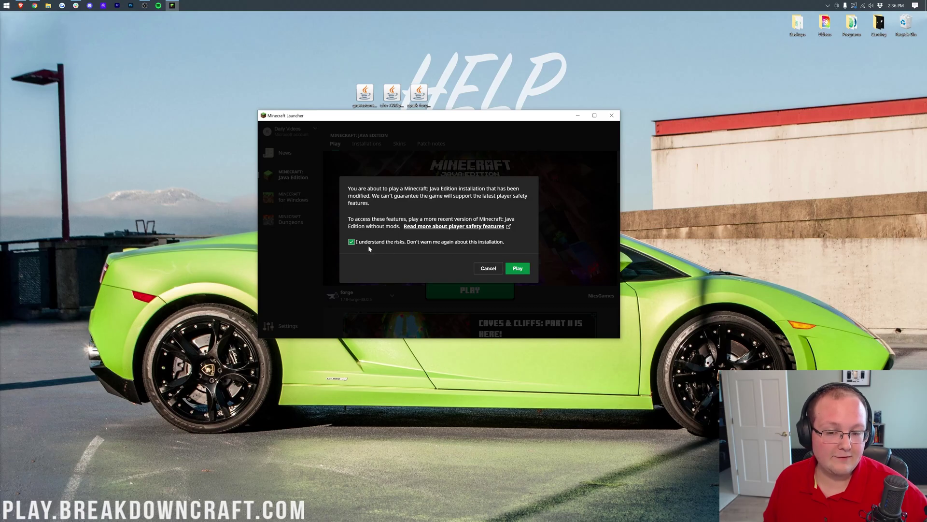
click(516, 270)
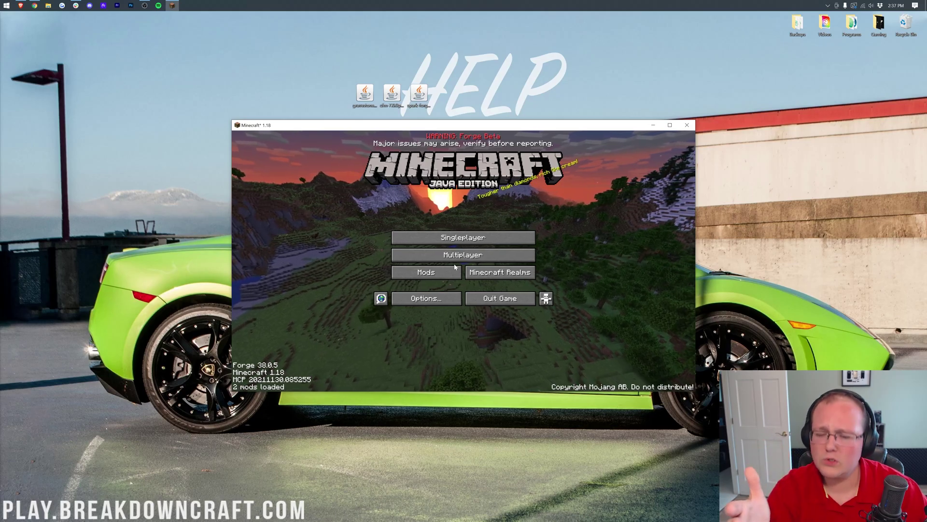
Open the mods folder from the game's mod list, move the three mod jars from the desktop into it, and close the folder.
click(423, 276)
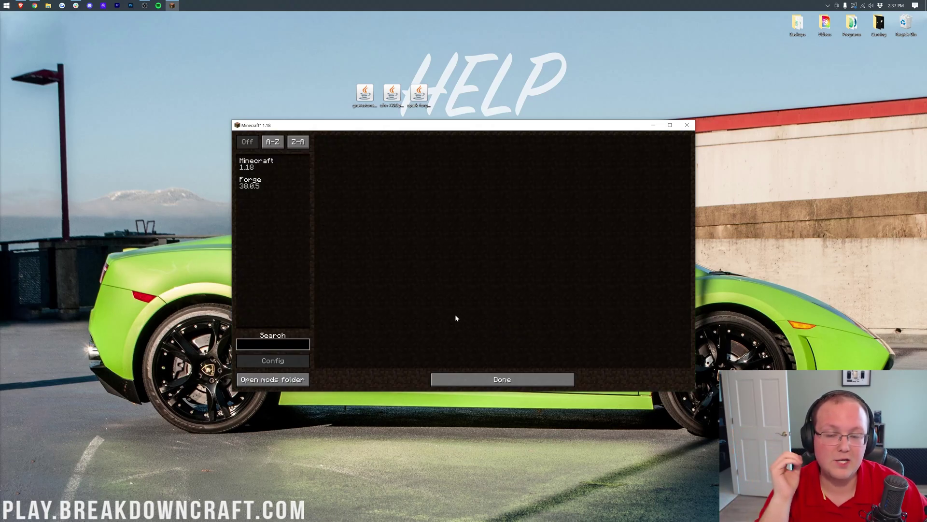
click(488, 381)
click(426, 274)
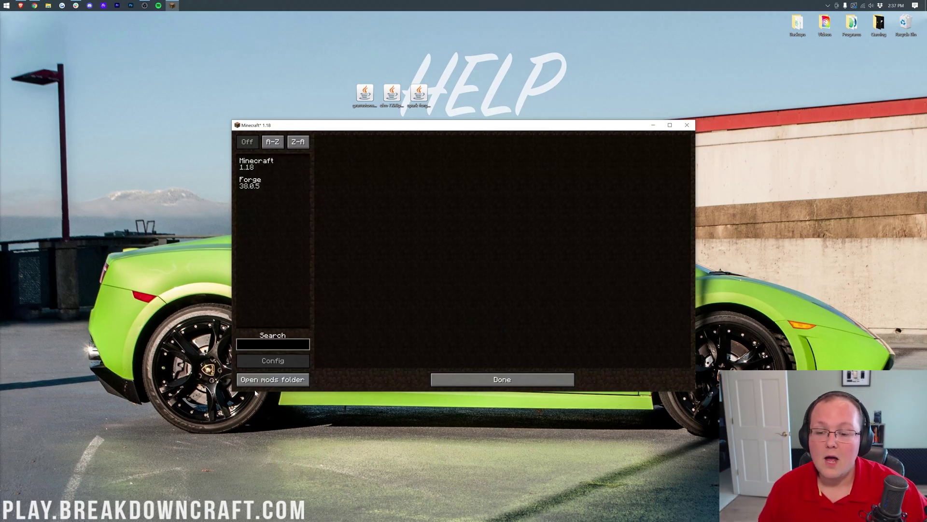
click(273, 380)
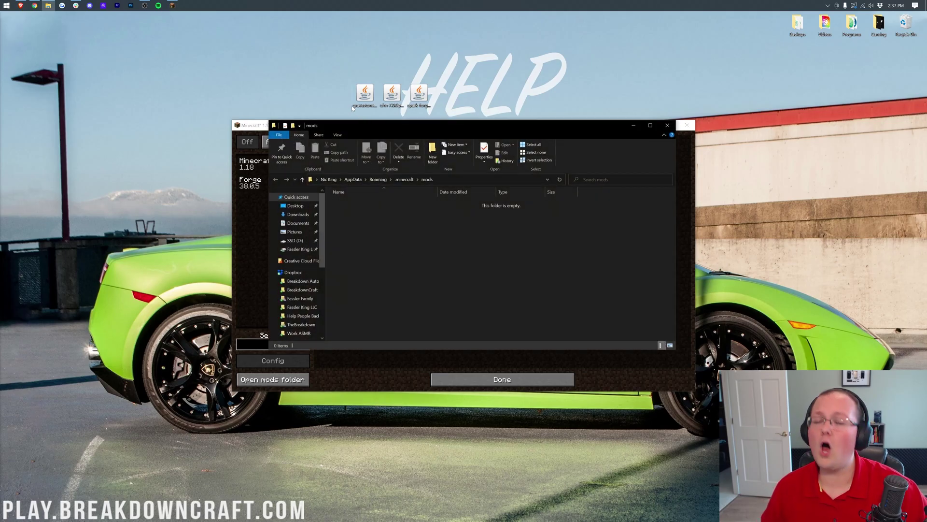
drag(335, 96, 516, 284)
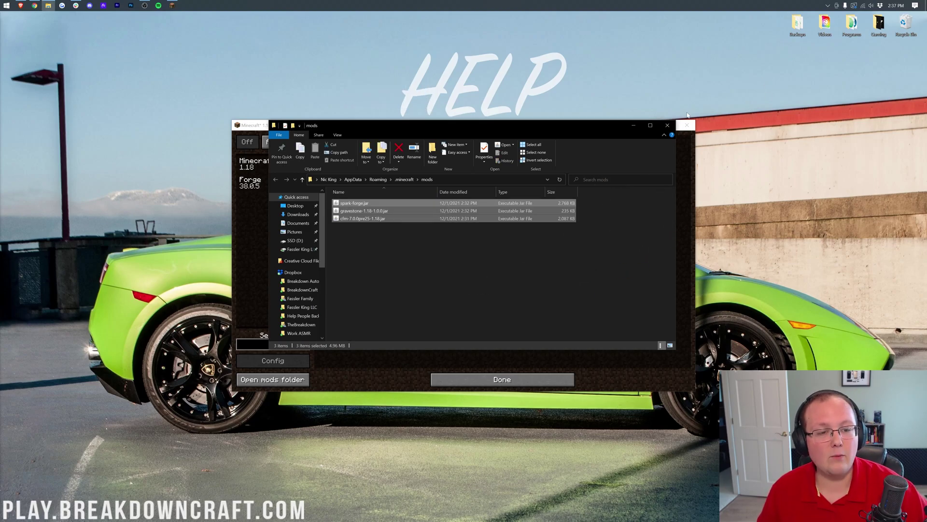
click(668, 125)
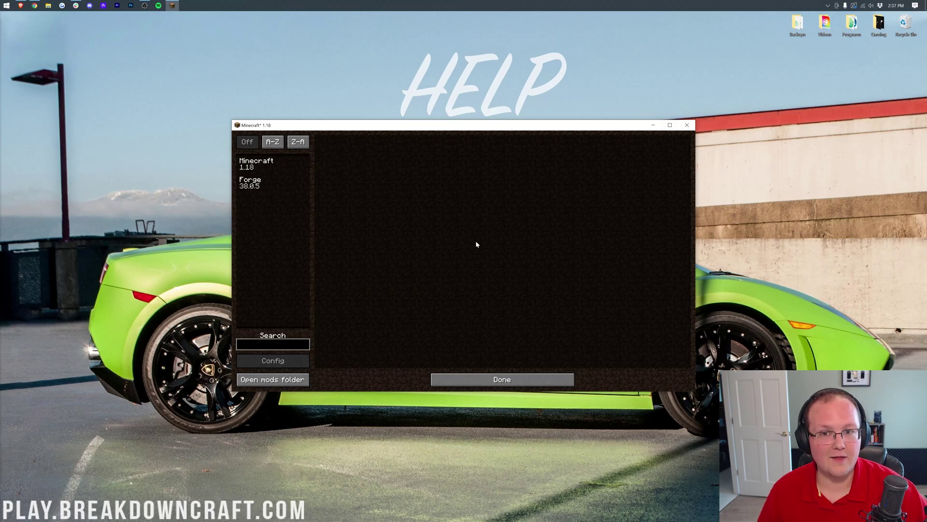
Quit Minecraft, reopen the Minecraft Launcher and start the forge installation again.
click(483, 380)
click(509, 294)
click(2, 3)
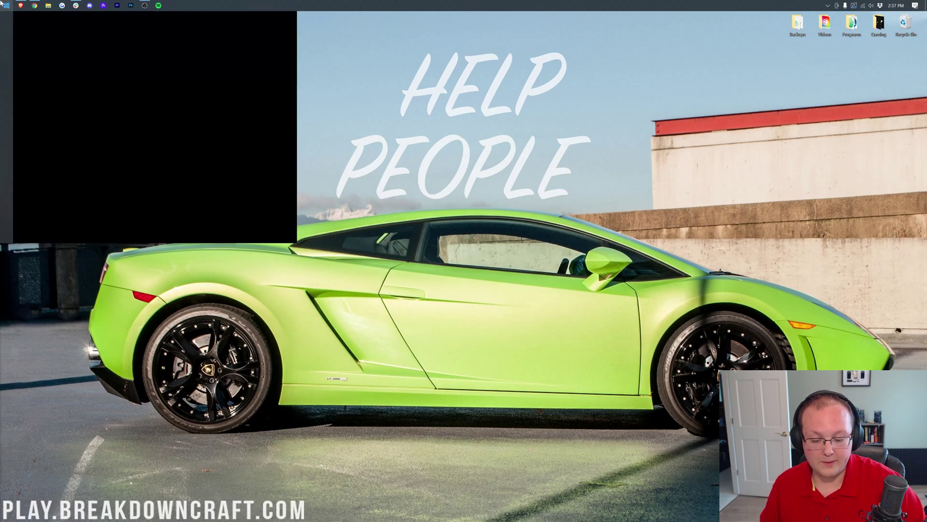
text(mine)
key(Return)
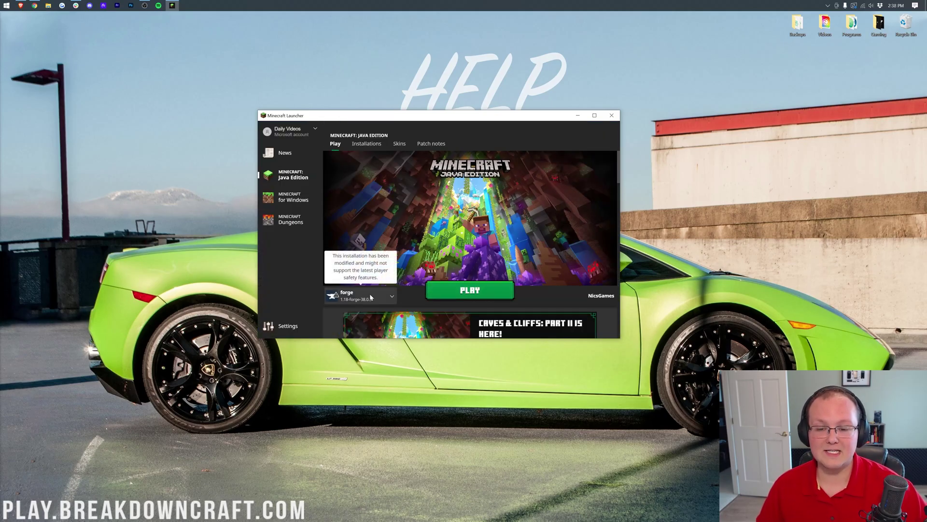
click(447, 296)
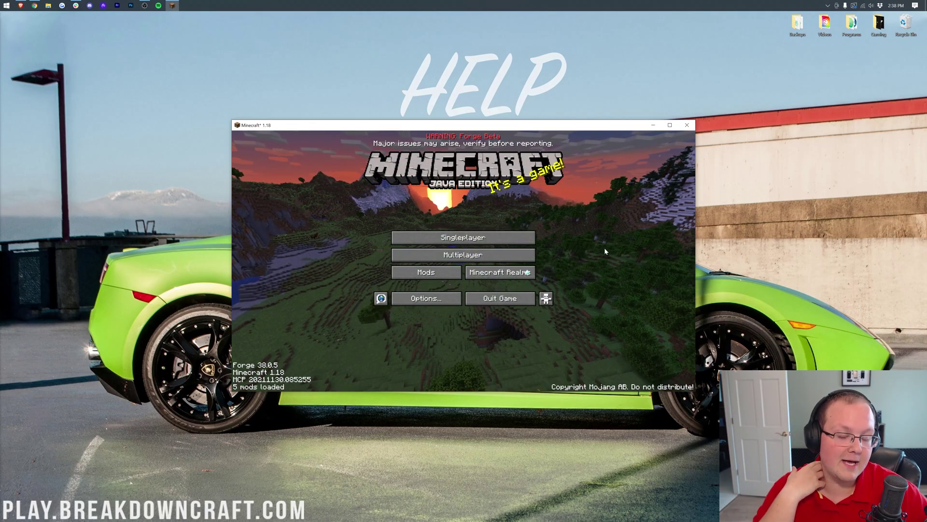
Load the singleplayer world "1.18 Forge Mods" and show the MrCrayfish's Furniture Mod category in the creative inventory.
click(408, 237)
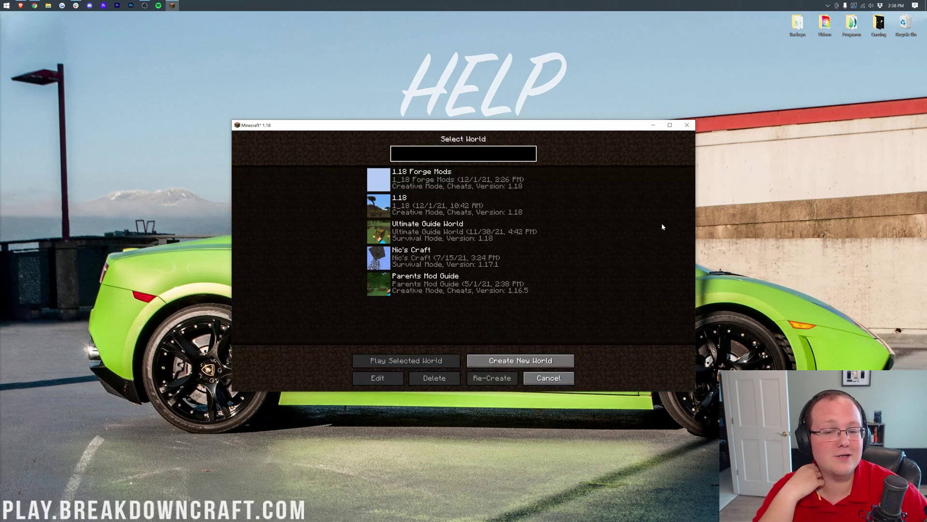
double_click(401, 181)
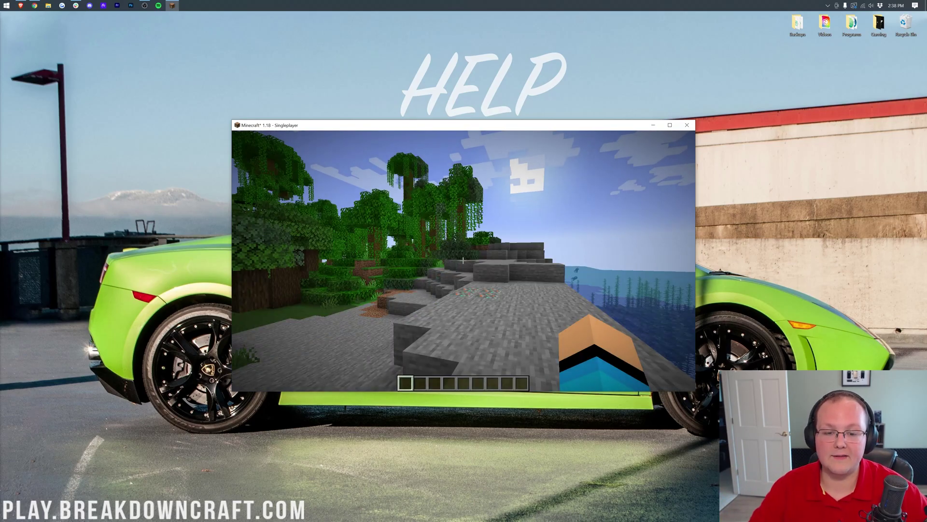
key(e)
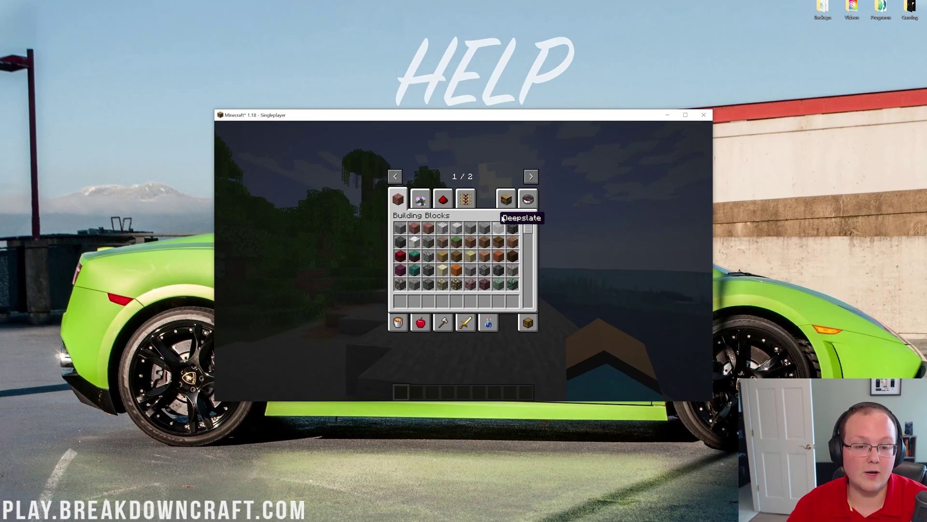
click(530, 176)
click(401, 197)
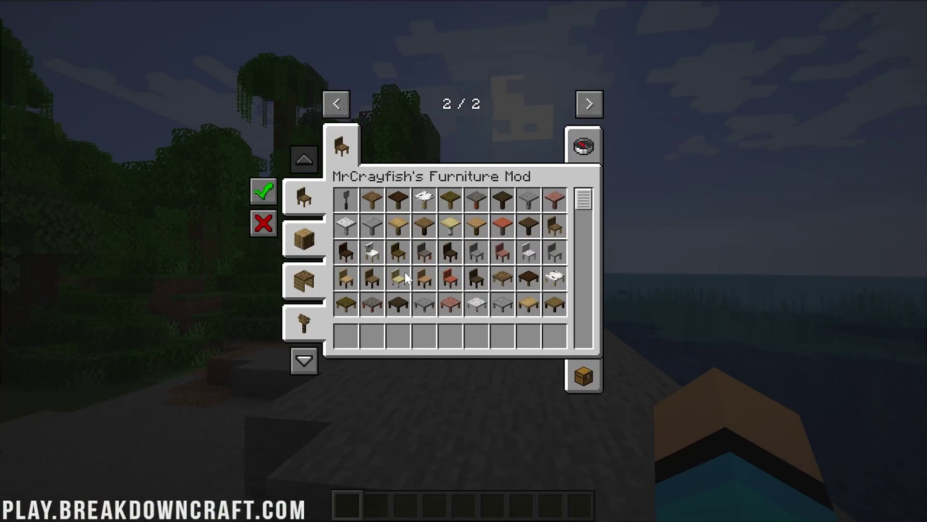
Put a Jungle Chair in the third hotbar slot and place three of the chairs on the stone ground.
click(395, 239)
click(398, 335)
key(e)
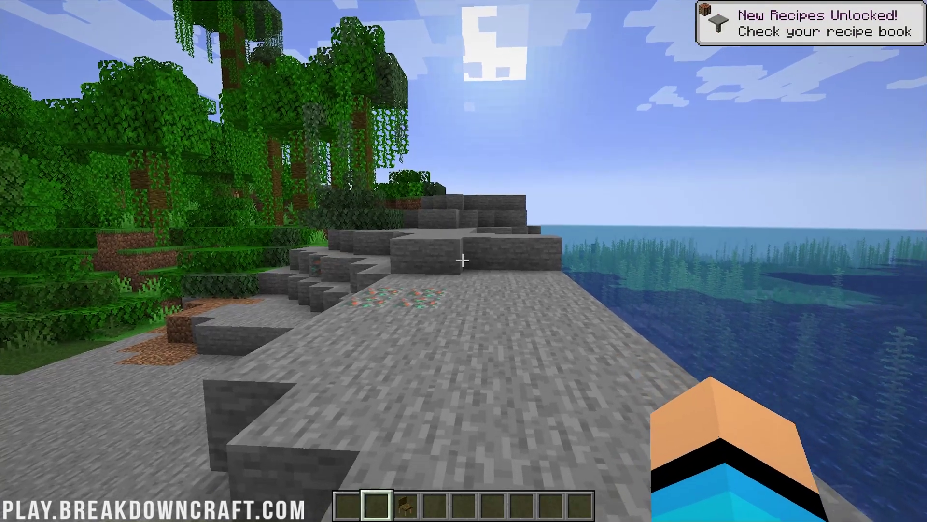
key(3)
right_click(463, 261)
right_click(463, 260)
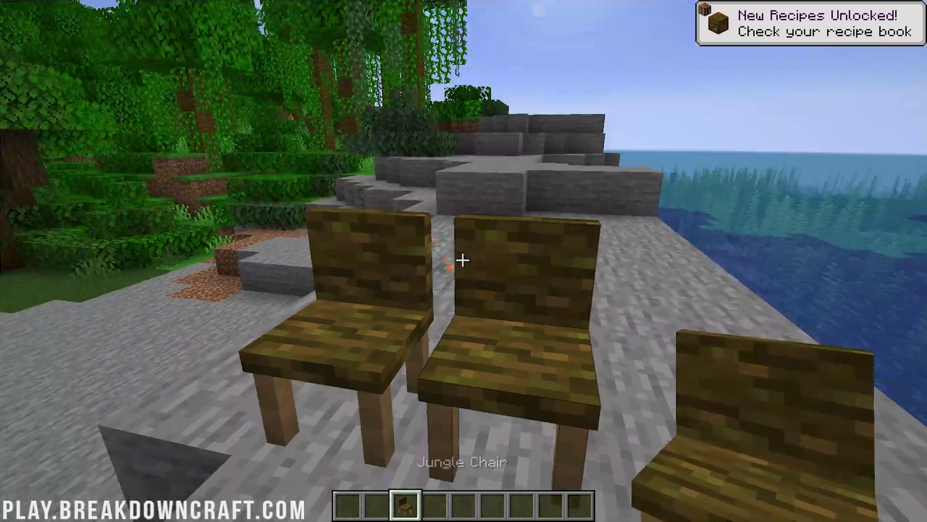
key(s)
Put a wooden table from the furniture mod in the ninth hotbar slot and place several tables in front of the chairs.
key(e)
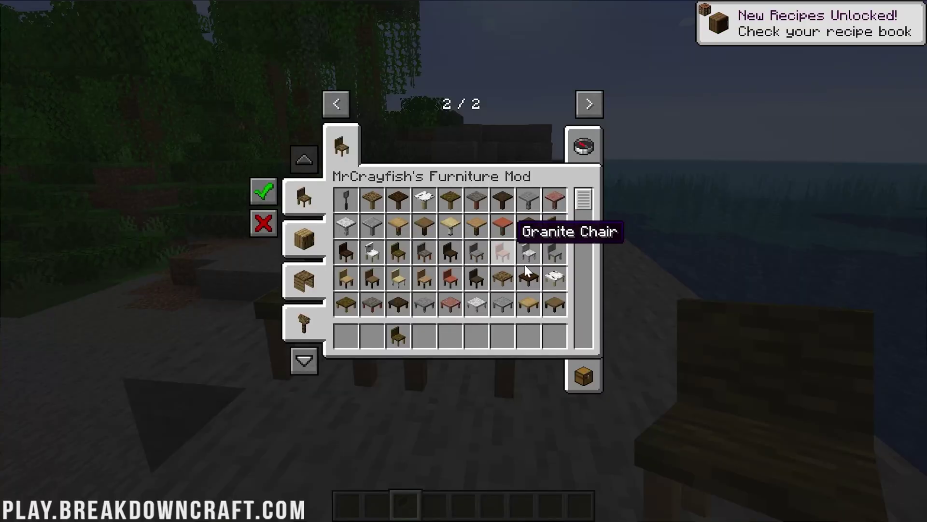
click(555, 306)
click(554, 336)
key(e)
key(8)
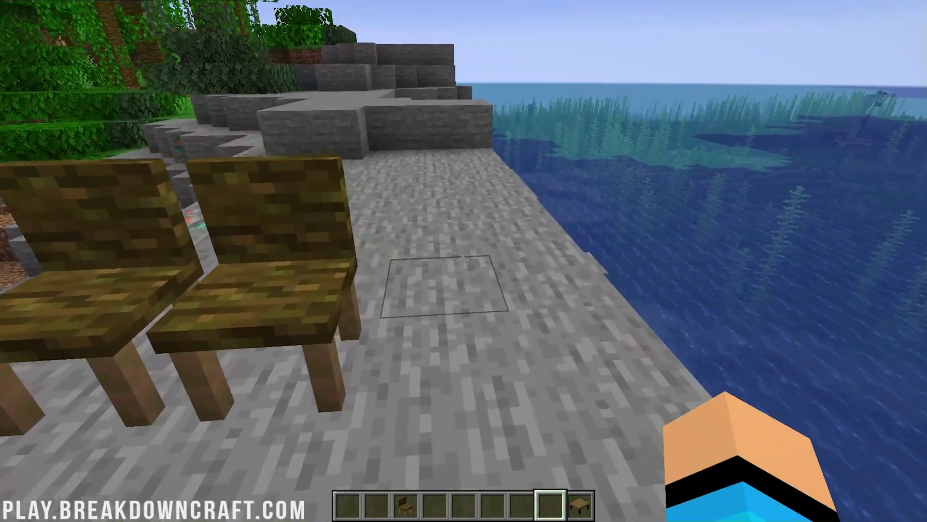
key(9)
right_click(462, 260)
right_click(463, 261)
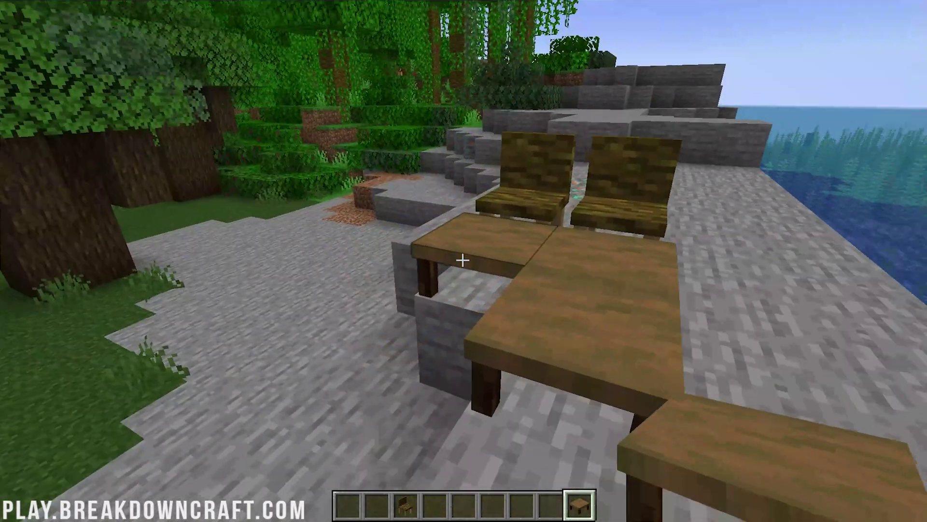
Rearrange the wooden tables in front of the two chairs into one joined table on the stone ground.
right_click(462, 260)
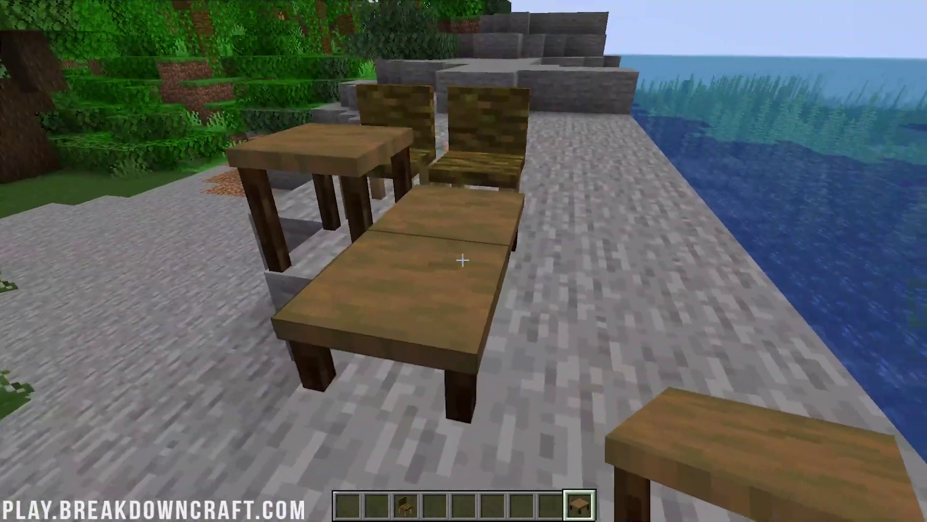
click(462, 261)
click(462, 260)
right_click(462, 261)
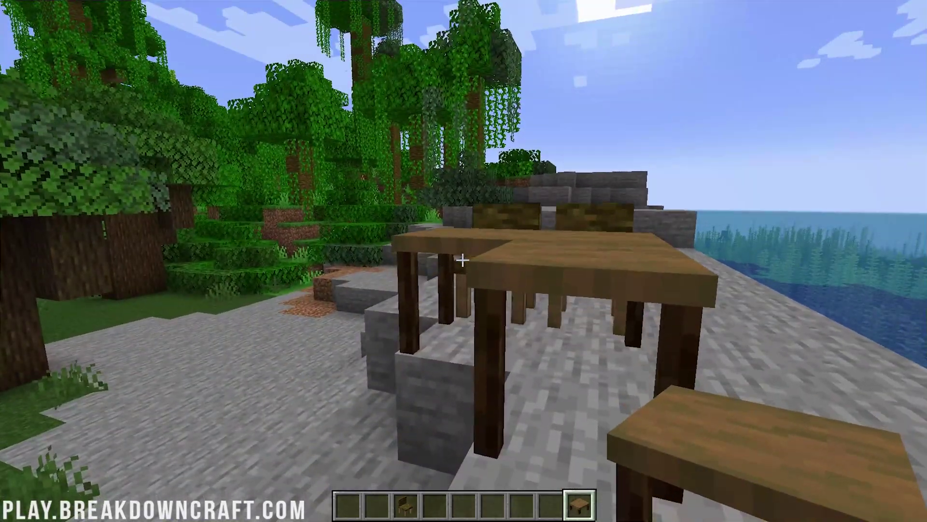
click(462, 261)
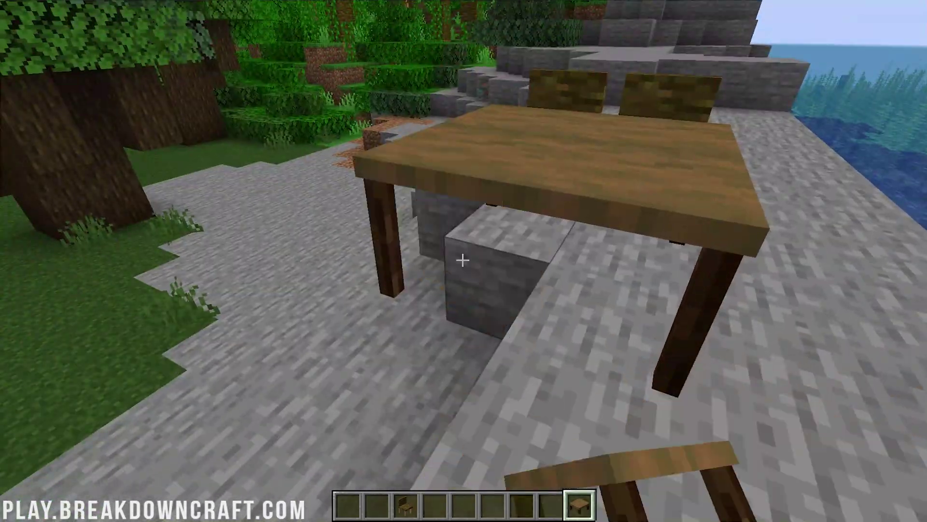
Try the General and other category filters of MrCrayfish's Furniture Mod in the creative inventory.
key(e)
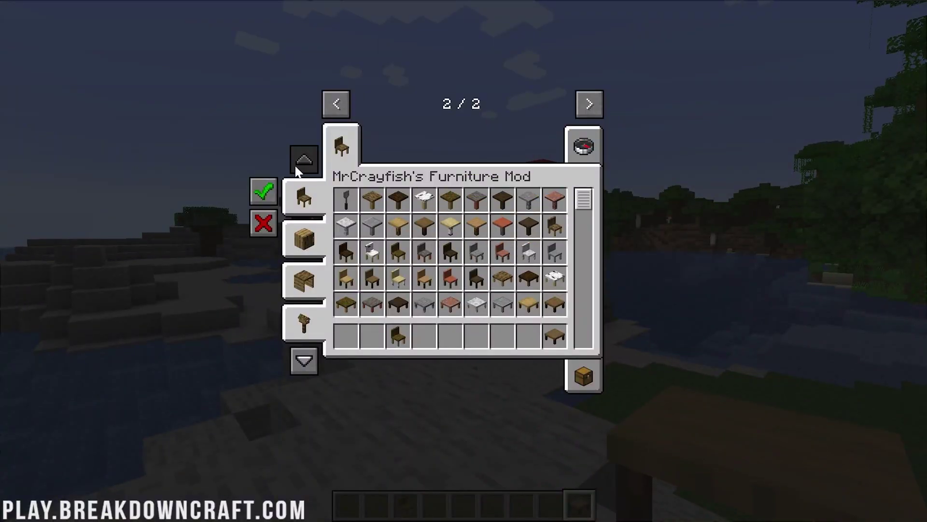
click(304, 239)
click(306, 285)
click(308, 198)
click(308, 199)
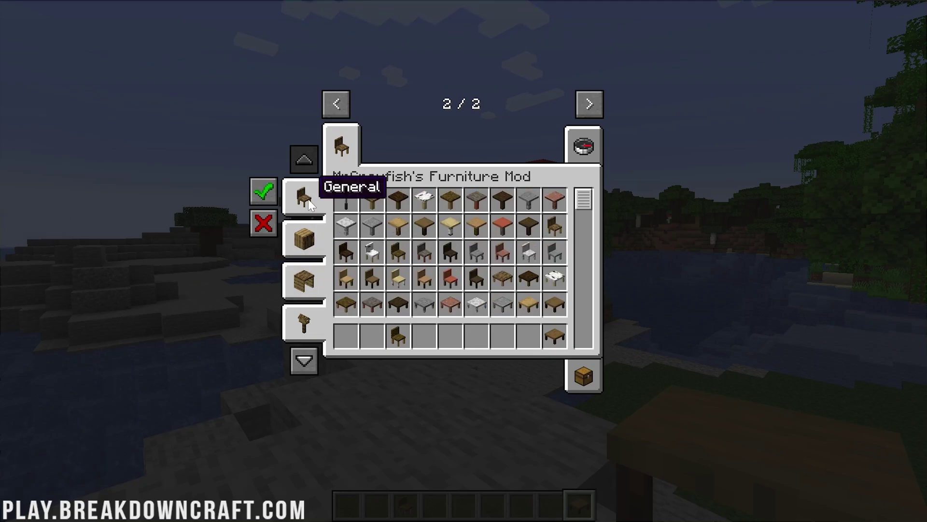
click(344, 111)
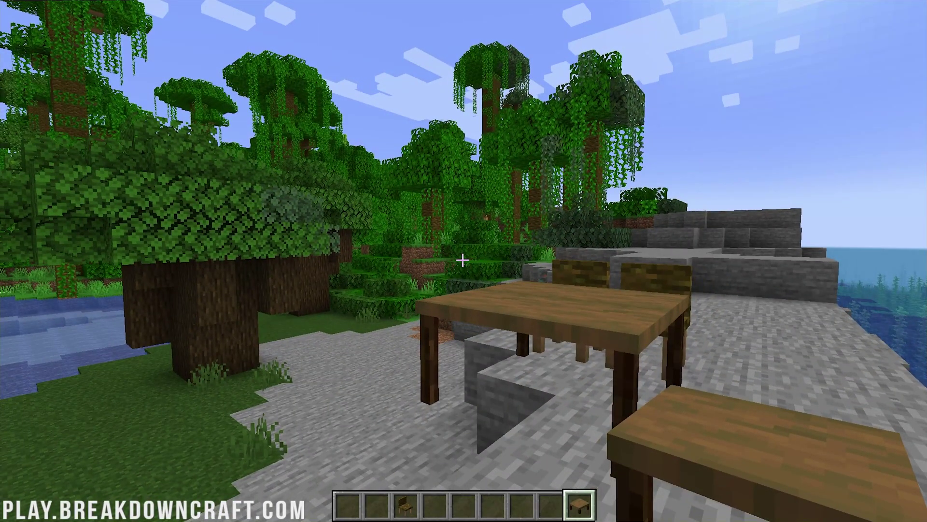
Start the spark profiler with the chat command "/spark sampler --start".
text(/spark )
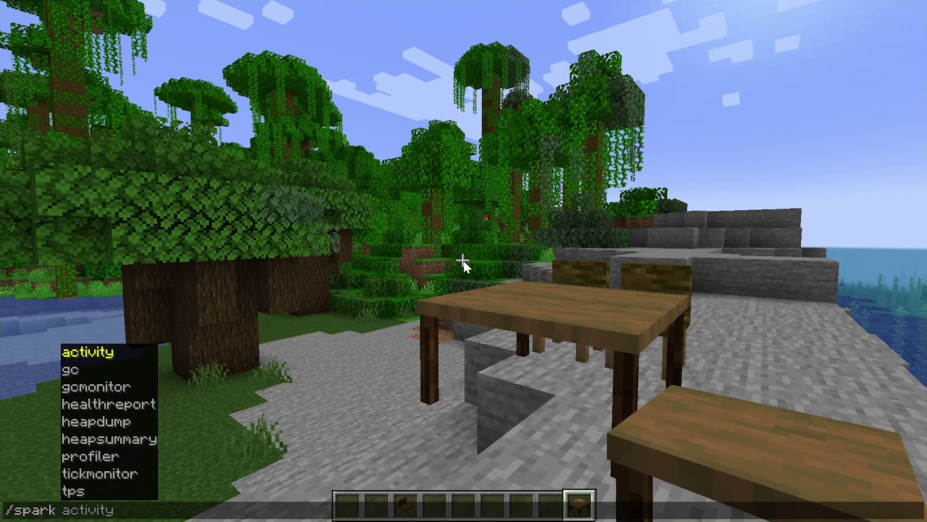
text(m)
key(BackSpace)
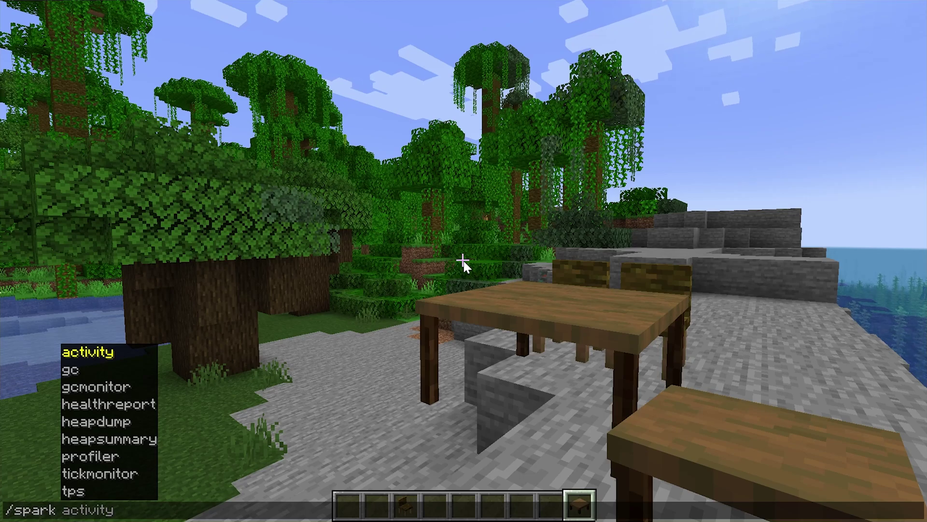
text(sam)
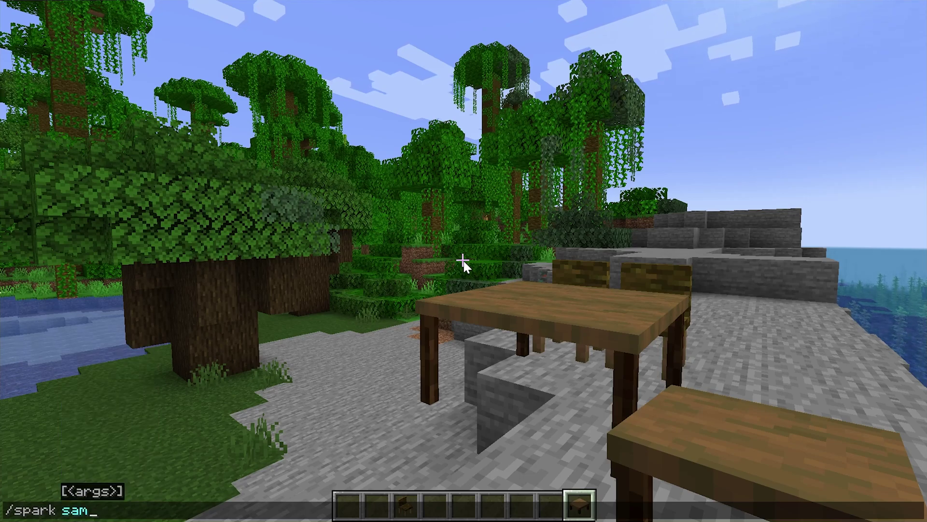
text(pler )
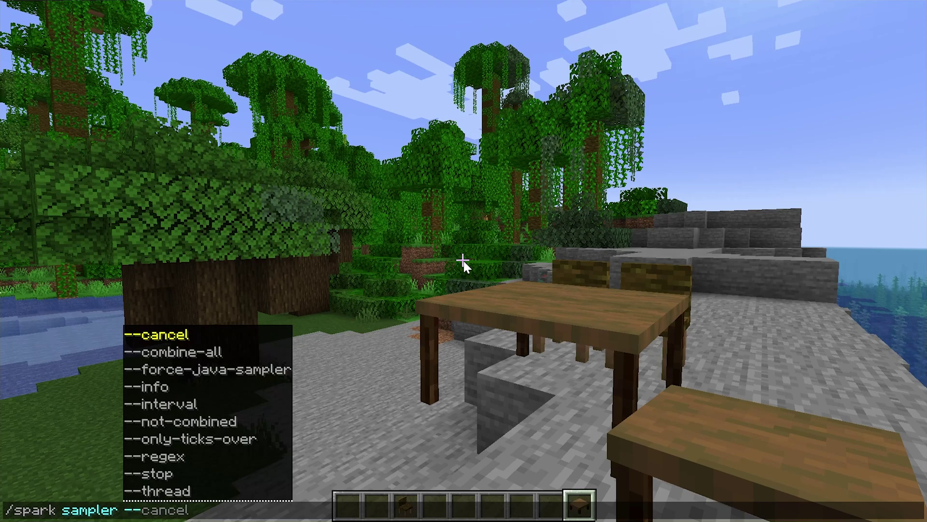
text(--start)
key(Return)
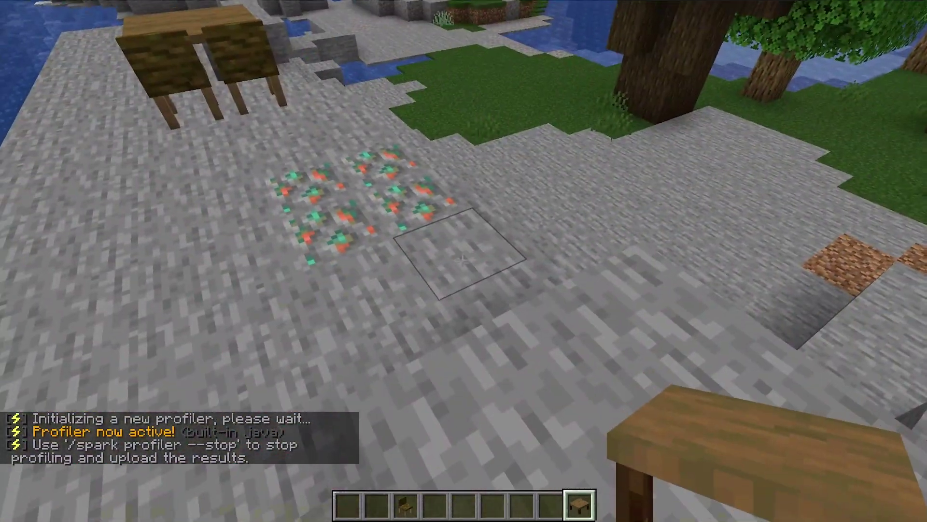
Fly high above the stone shore and run "/gamemode survival" to die from the fall.
key(space)
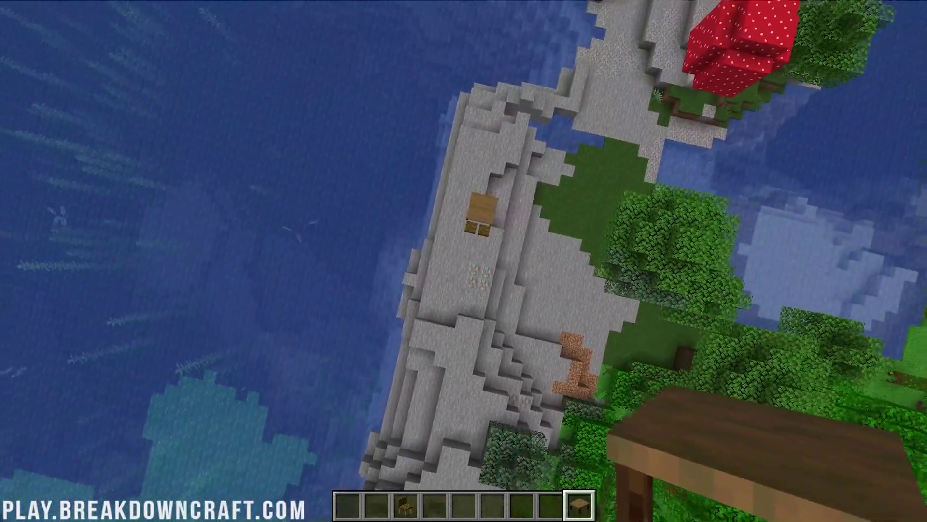
key(t)
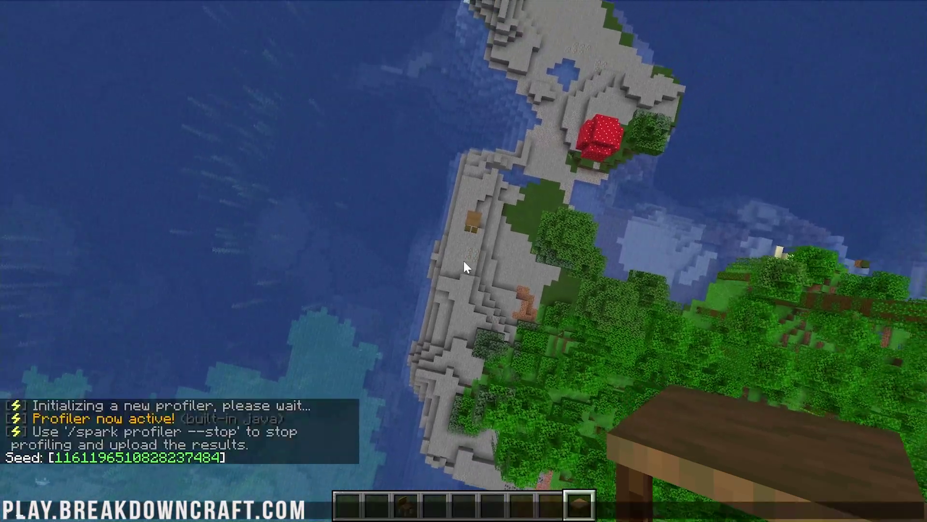
text(/gamemode s)
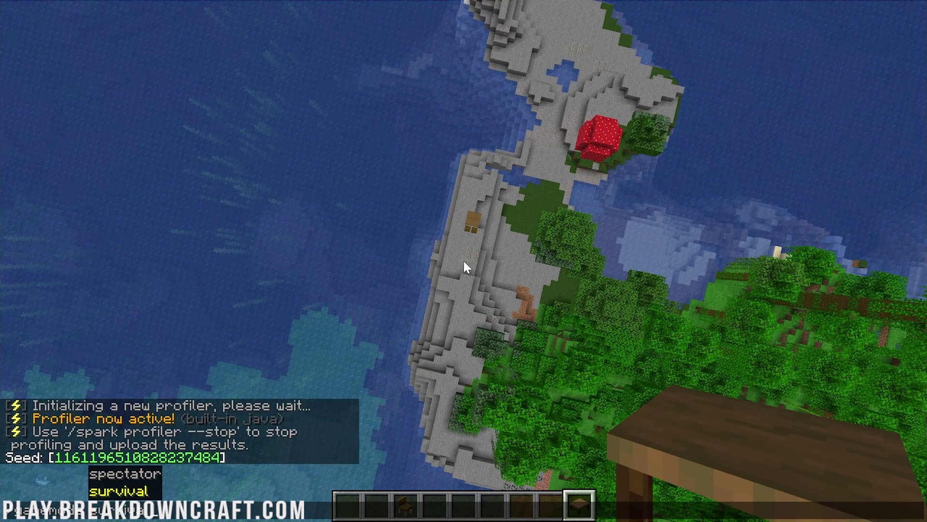
text(urvival)
key(Return)
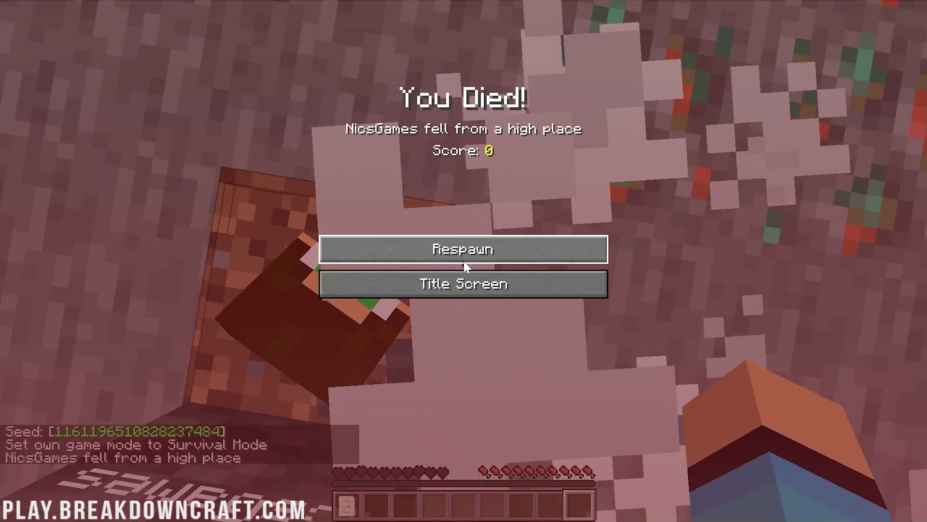
Respawn after the death and view the Obituary item received from the GraveStone mod.
click(463, 263)
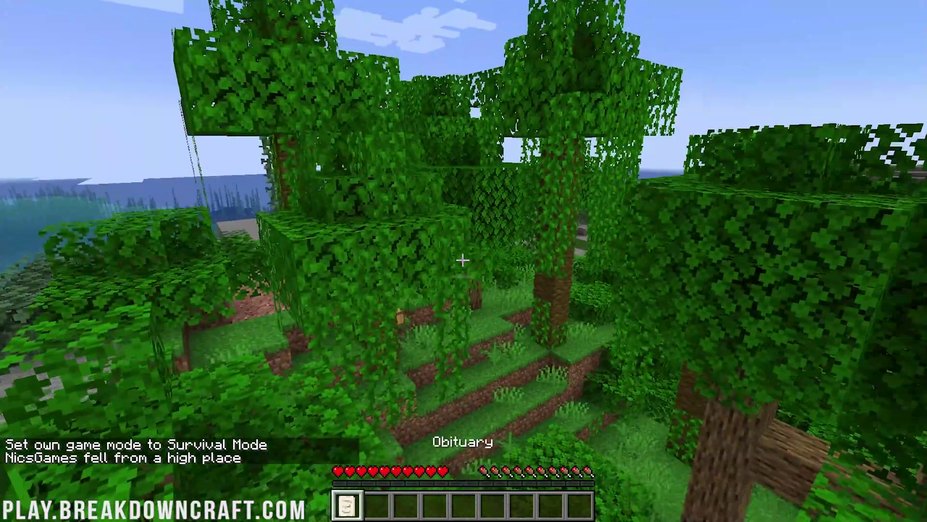
right_click(464, 260)
key(Escape)
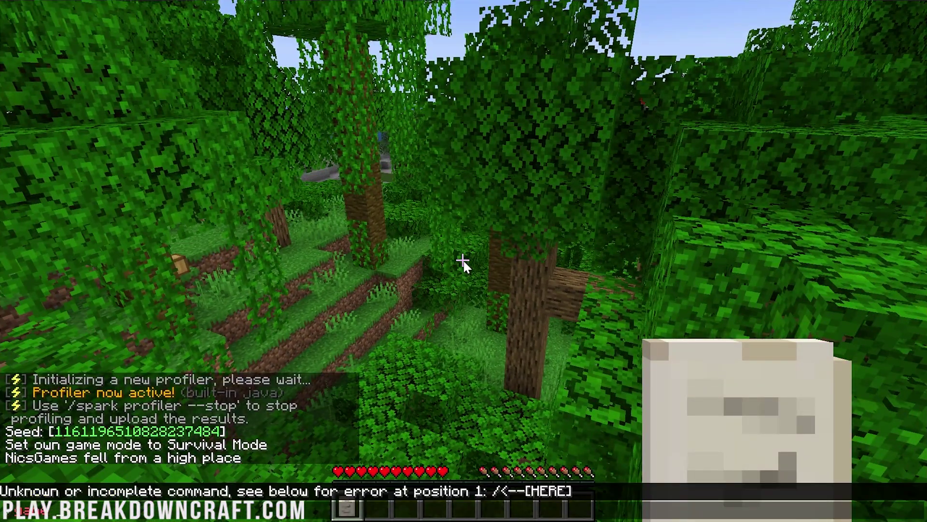
Set the game mode to creative and fly back to the player's grave beside the ore on the stone shore.
key(space)
key(space)
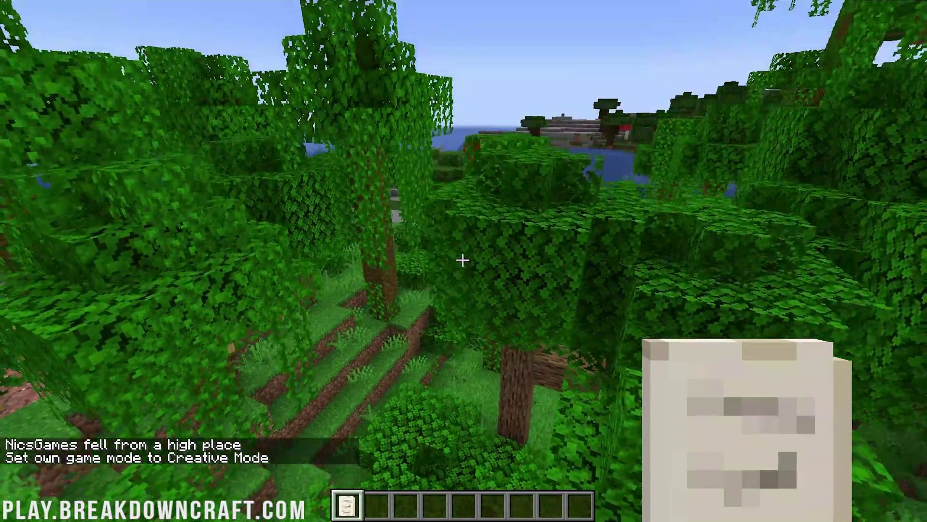
key(w)
key(shift)
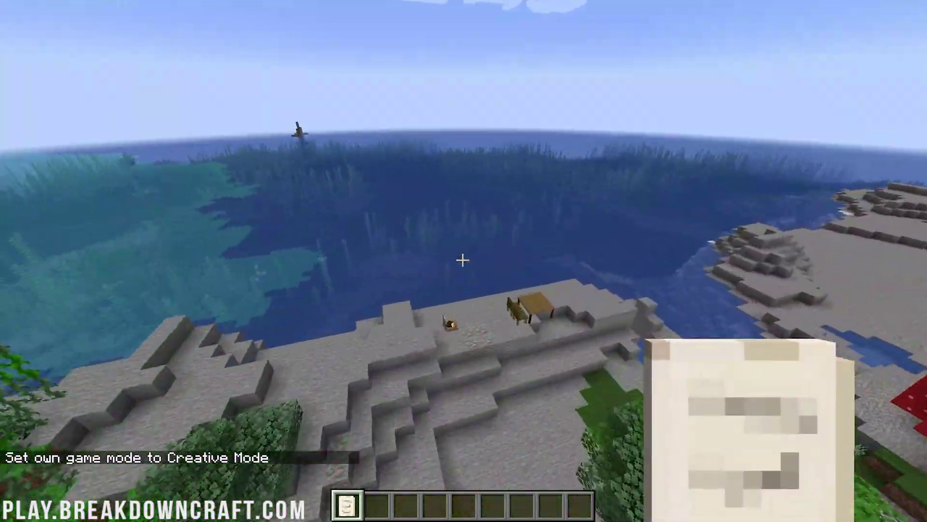
key(shift)
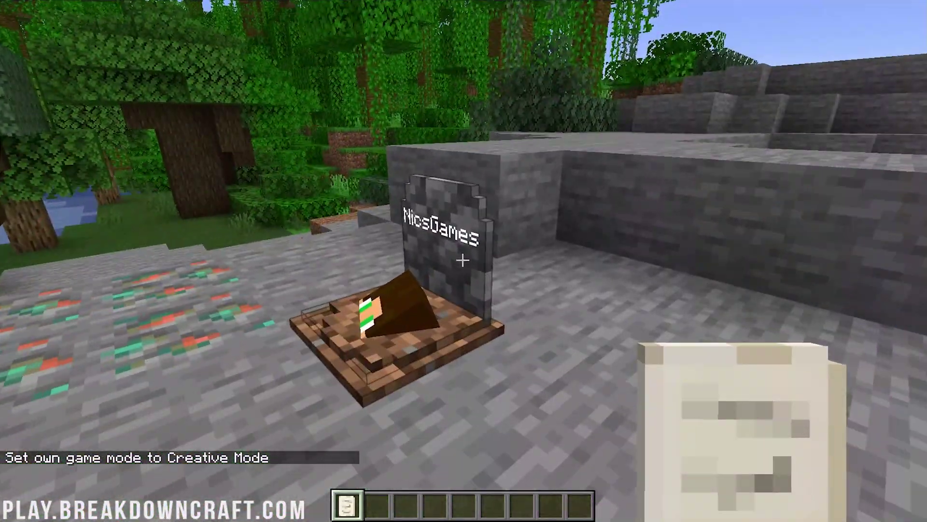
key(w)
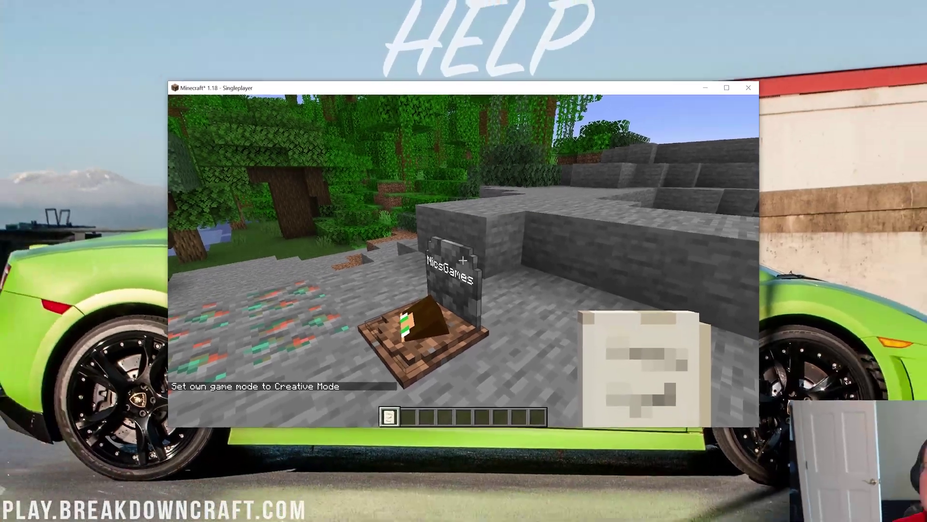